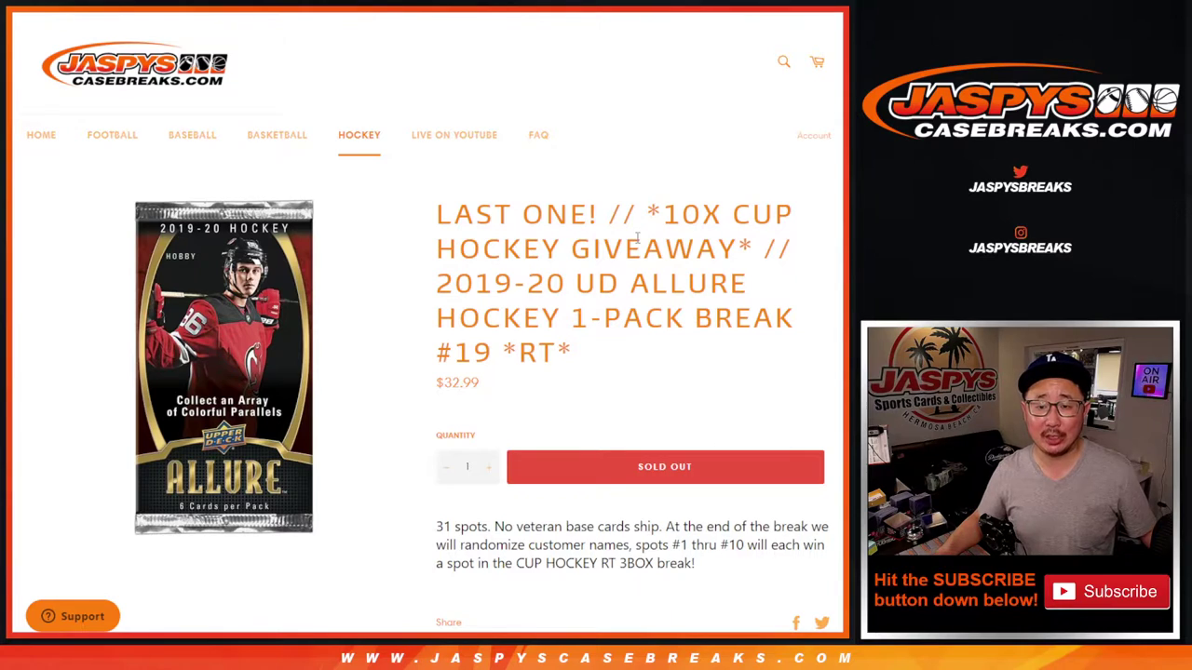
Review the Allure hockey break listing, highlighting the break number and the 10X Cup giveaway in its title.
left_click_drag(453, 352, 519, 365)
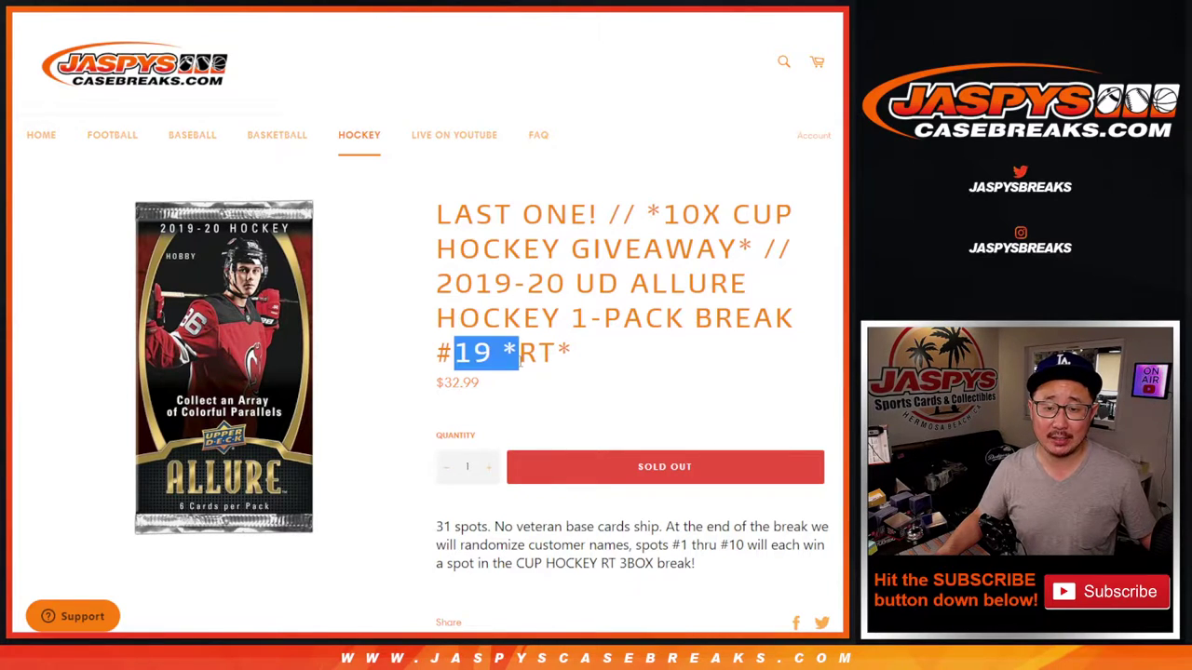
left_click_drag(663, 216, 720, 217)
left_click(720, 217)
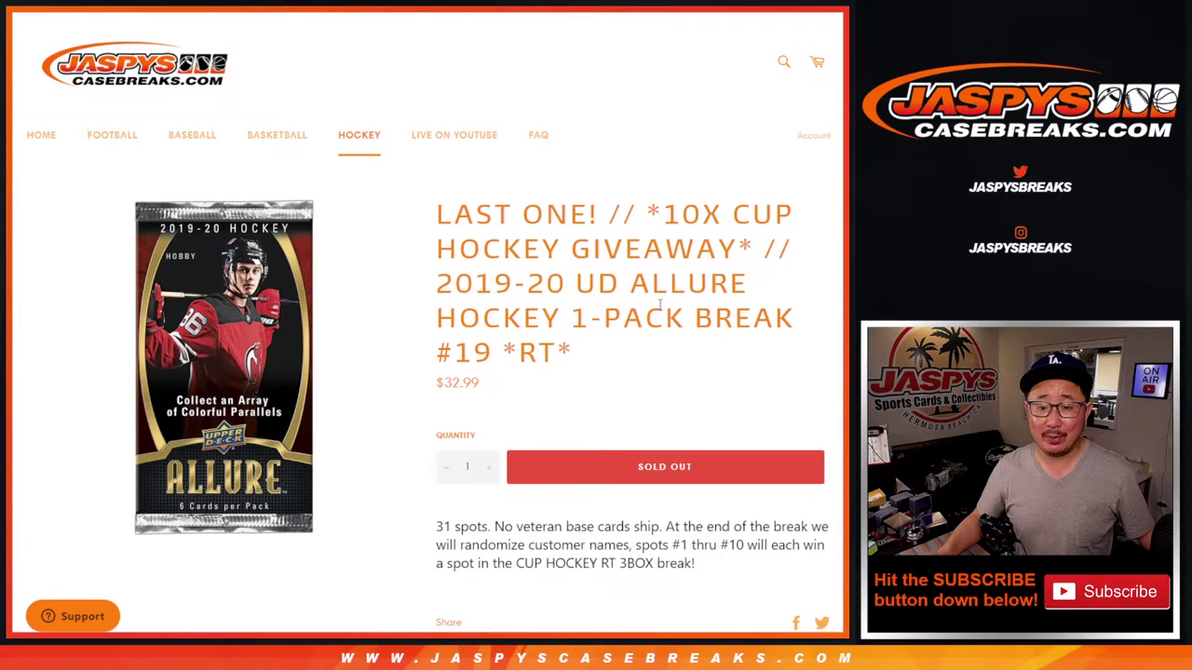
scroll(660, 307, "down", 2)
scroll(661, 307, "up", 2)
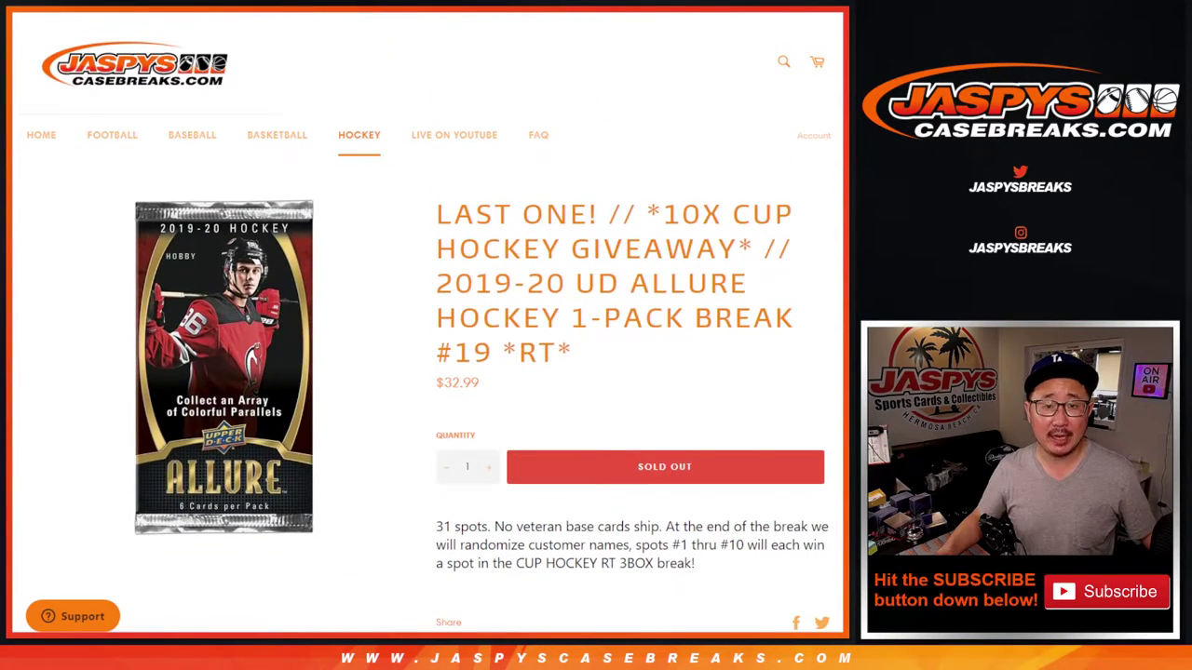
Switch to the RANDOM.ORG List Randomizer holding the customer names and enlarge the entry box to show more names.
key("ctrl+Tab")
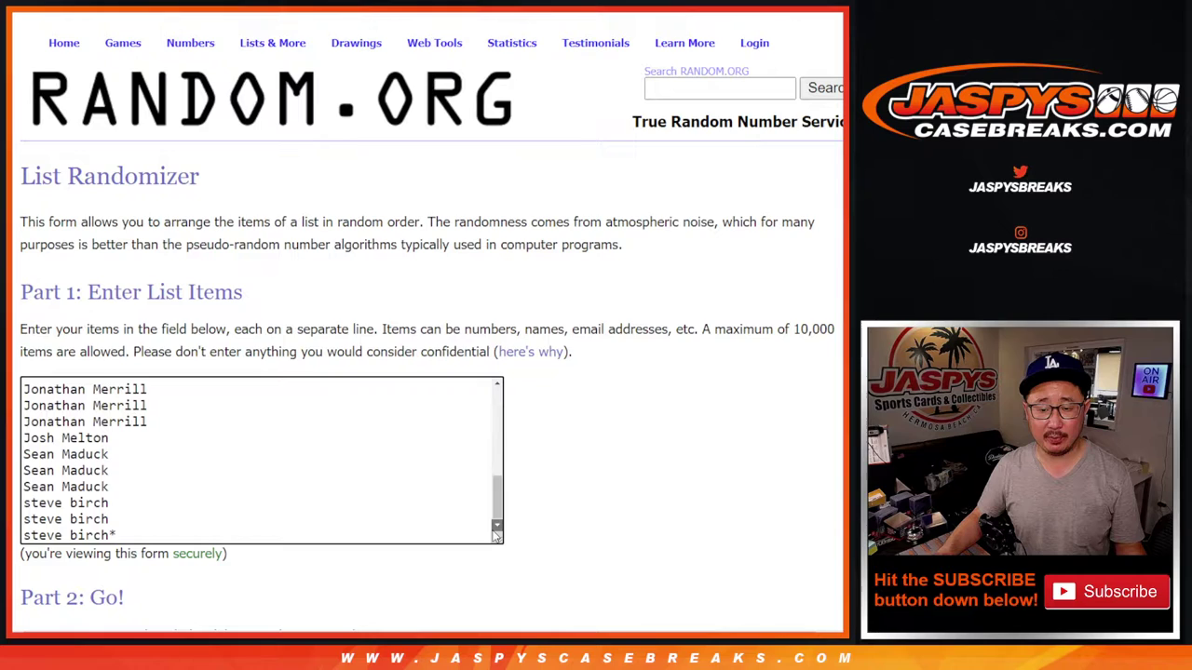
left_click_drag(499, 538, 503, 596)
scroll(500, 408, "down", 3)
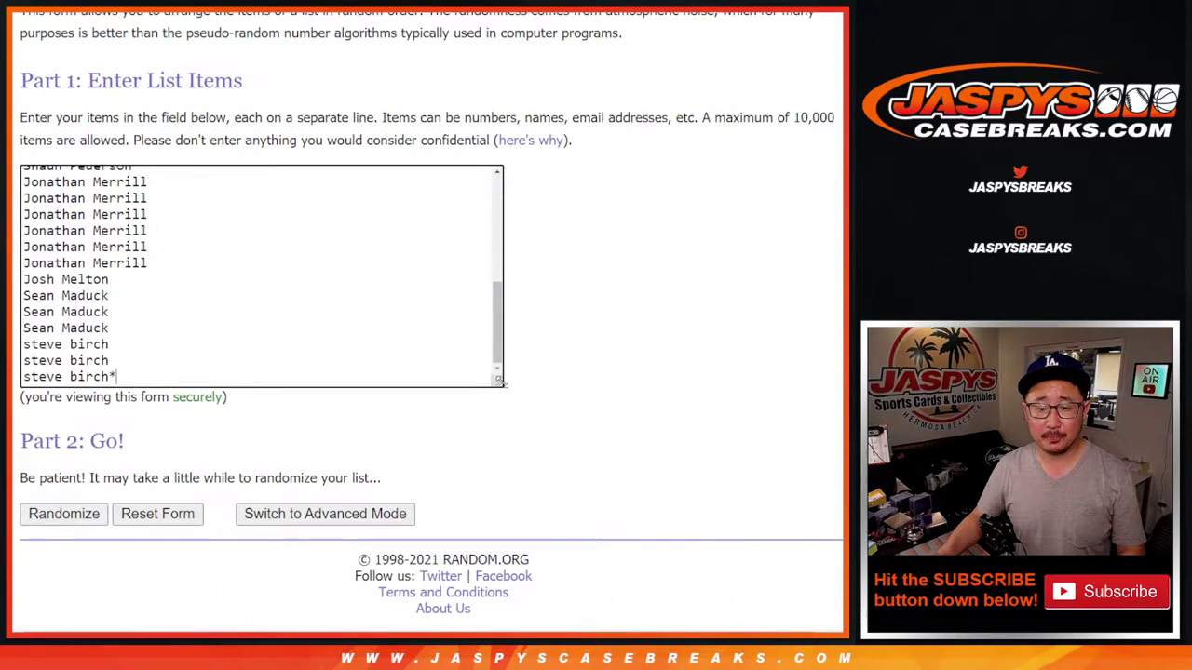
left_click_drag(501, 379, 501, 559)
scroll(407, 448, "up", 2)
scroll(407, 447, "down", 2)
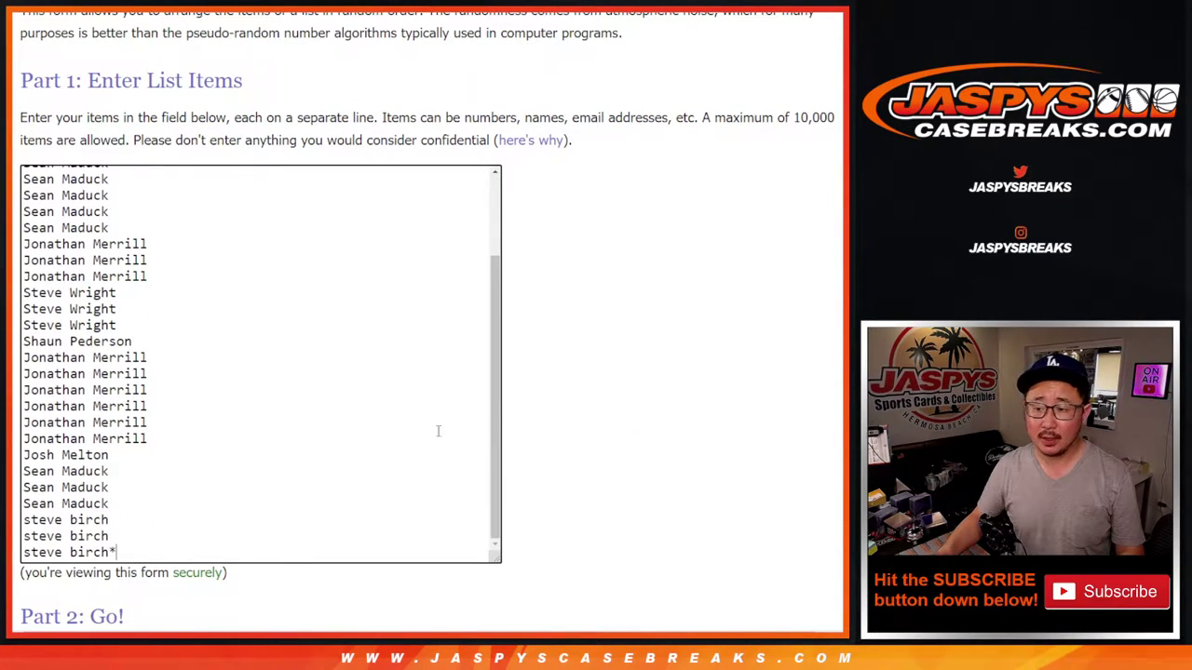
Check the hockey team list in the second List Randomizer and roll two virtual dice.
key("ctrl+Tab")
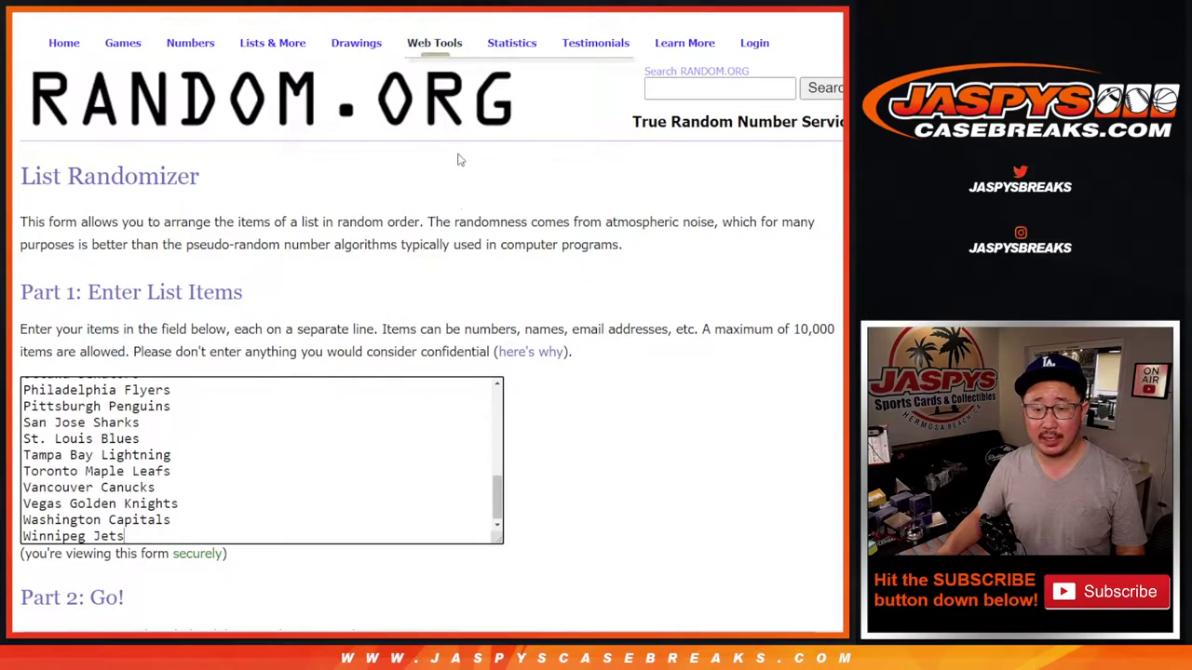
scroll(413, 472, "up", 5)
scroll(414, 472, "down", 5)
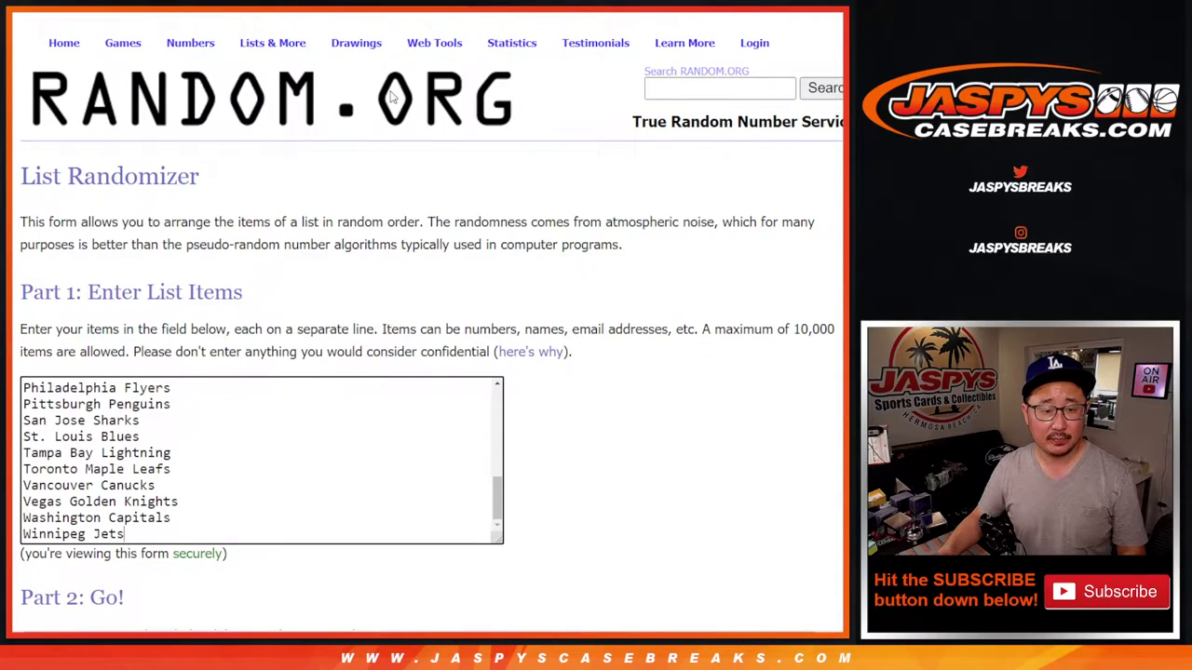
key("ctrl+Tab")
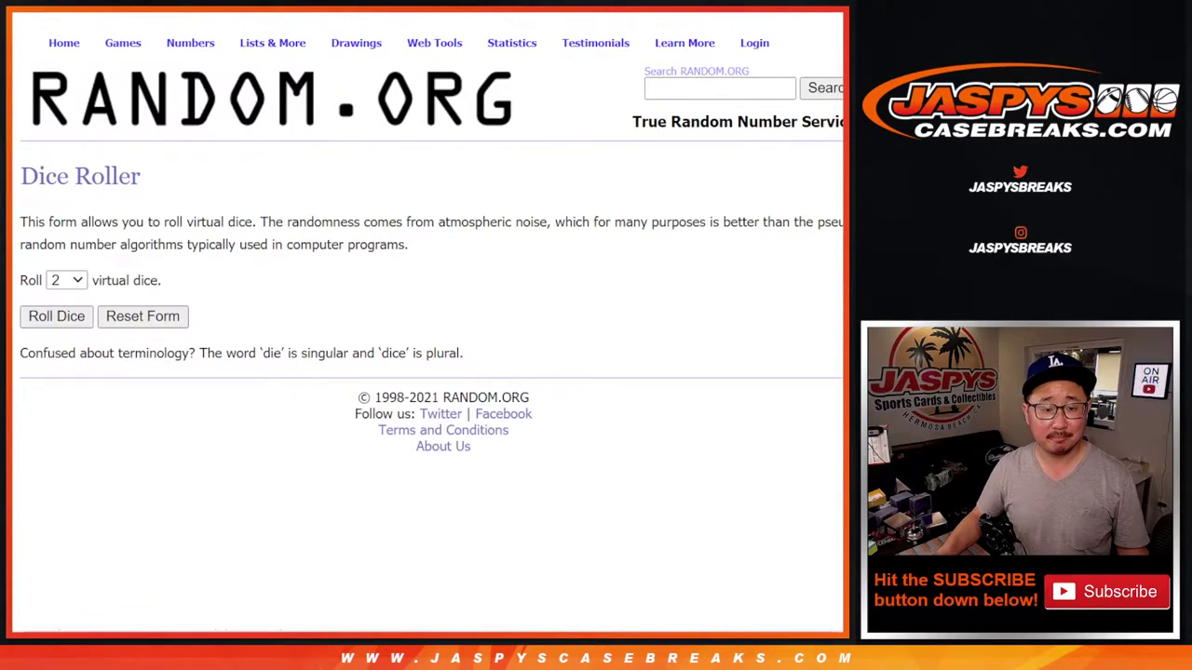
left_click(81, 325)
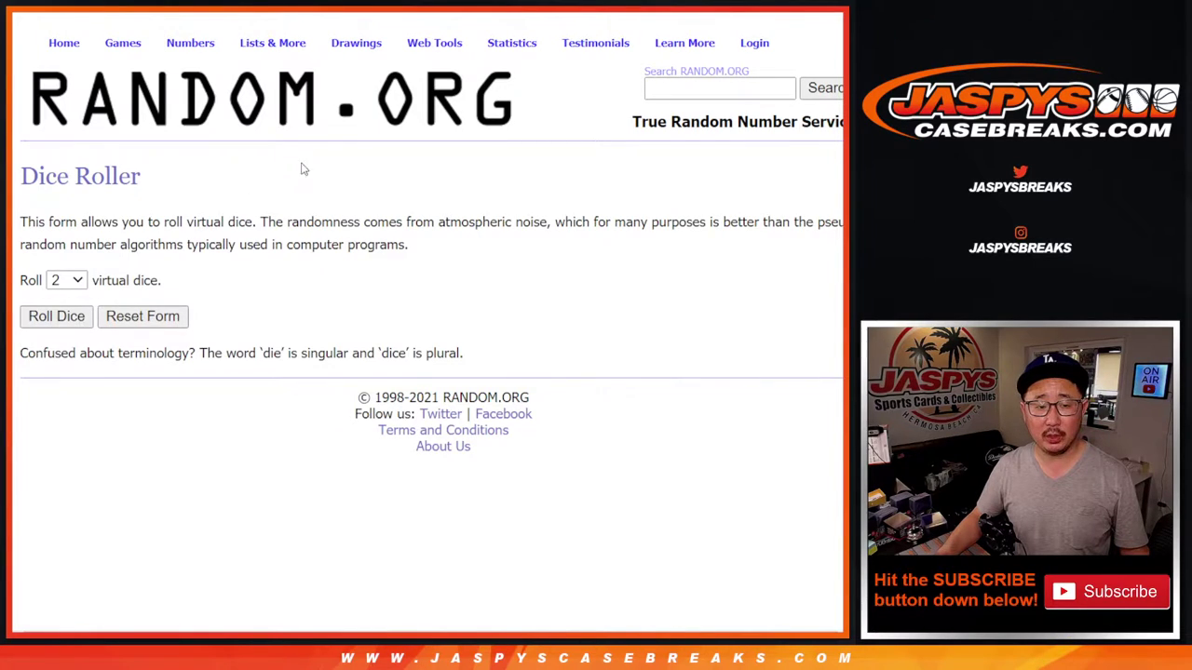
Randomize the customer name list five times.
key("ctrl+Tab")
scroll(563, 251, "down", 2)
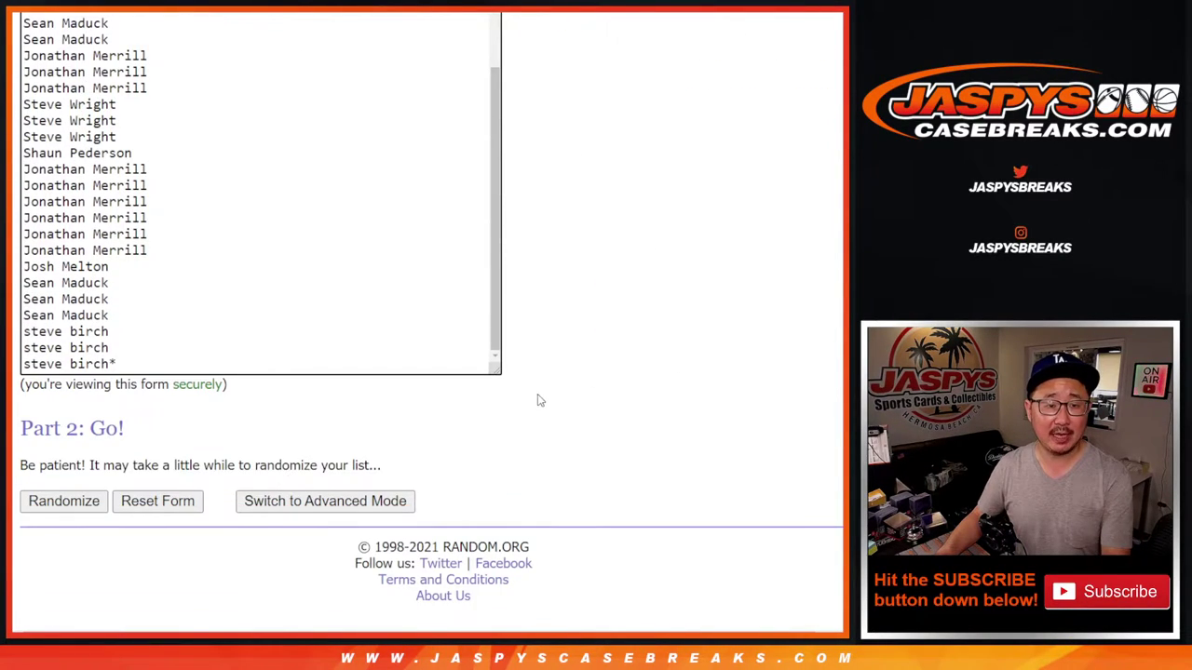
left_click(53, 502)
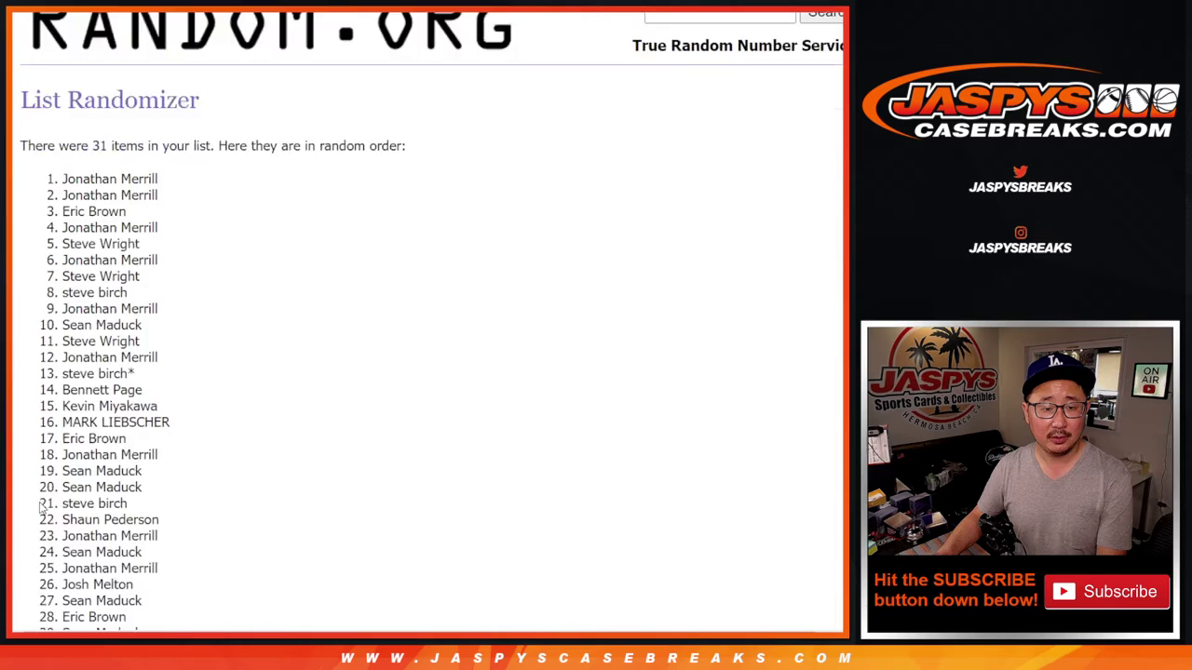
scroll(41, 507, "down", 3)
left_click(46, 502)
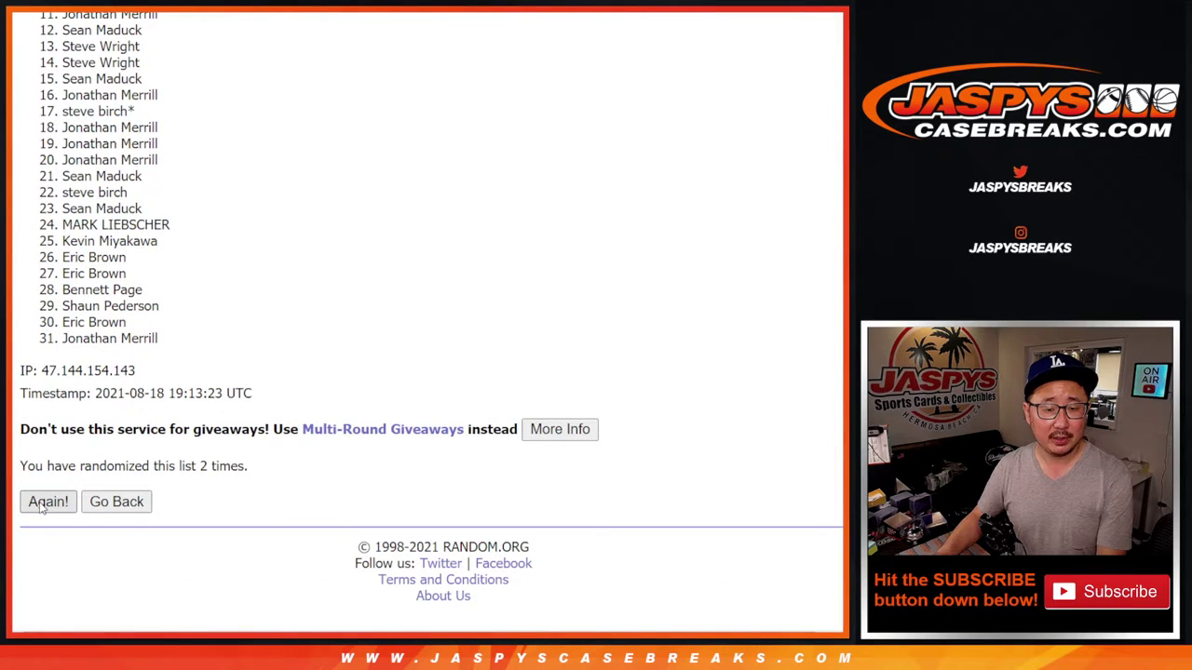
left_click(42, 505)
left_click(41, 505)
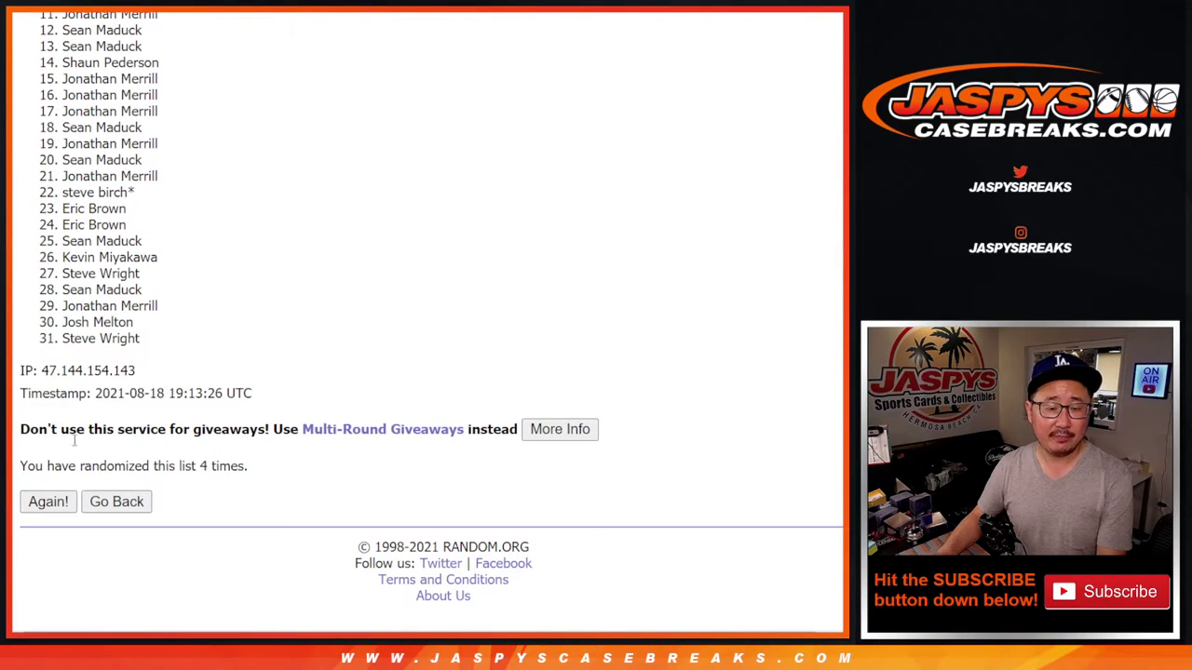
key("Return")
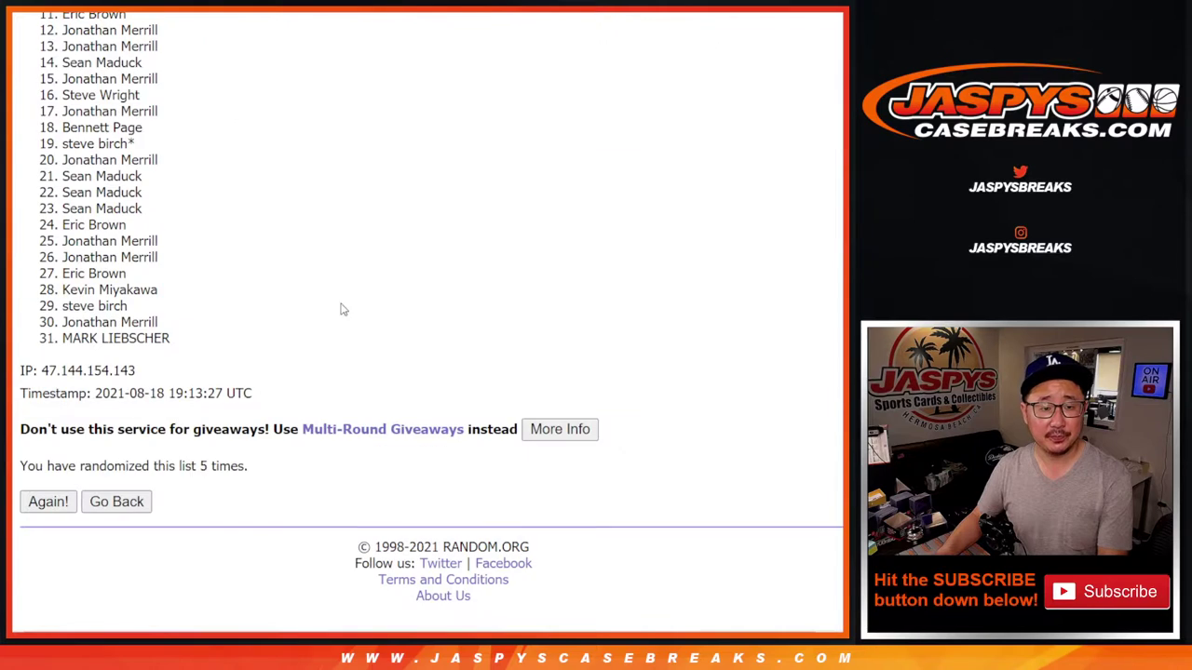
Copy all 31 randomized customer names into column A of the break spreadsheet, starting at cell A1.
scroll(222, 386, "up", 2)
scroll(222, 387, "up", 3)
left_click_drag(59, 255, 165, 393)
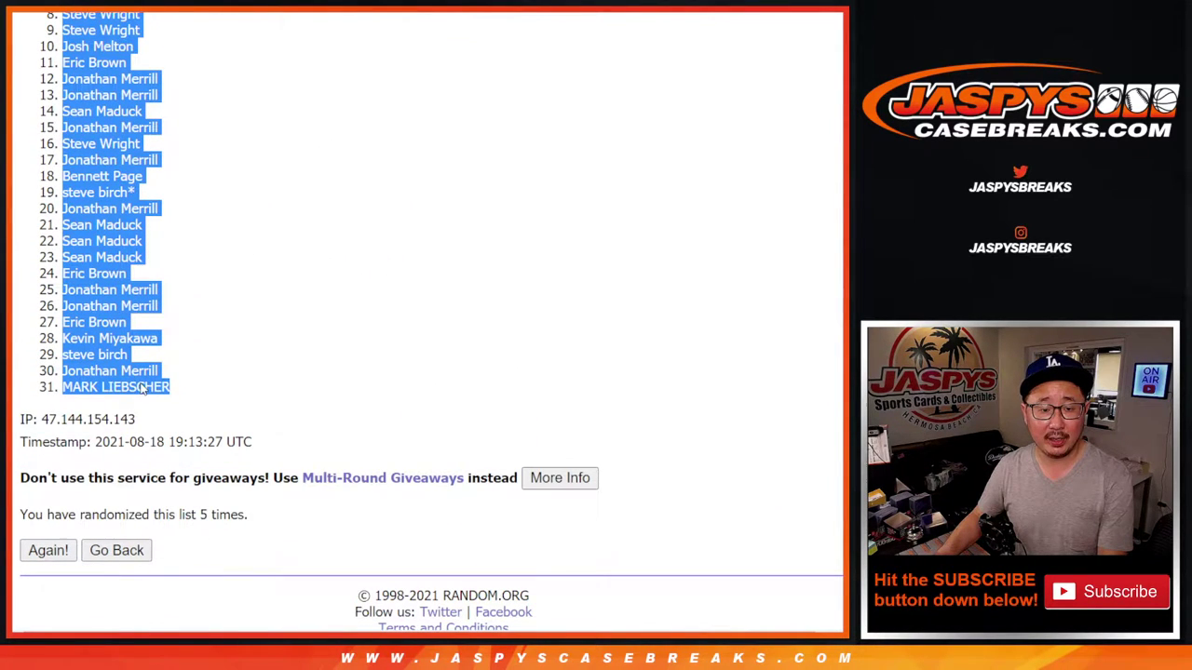
key("alt+Tab")
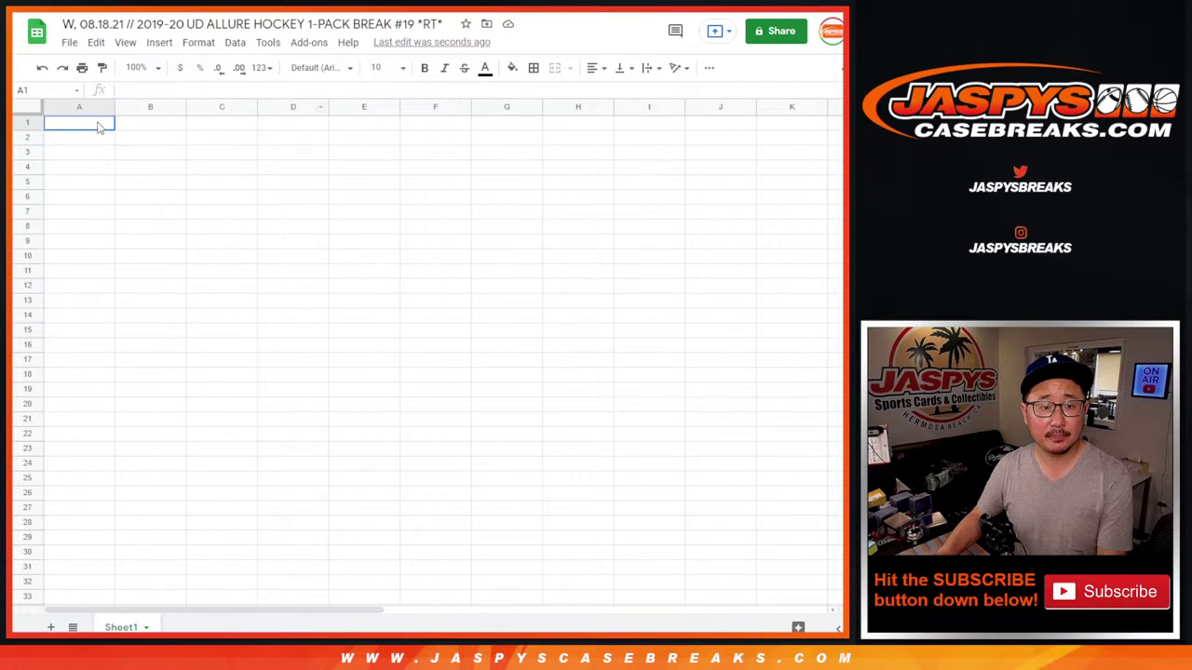
right_click(99, 126)
left_click(135, 180)
Return to RANDOM.ORG and randomize the hockey team list five times.
key("alt+Tab")
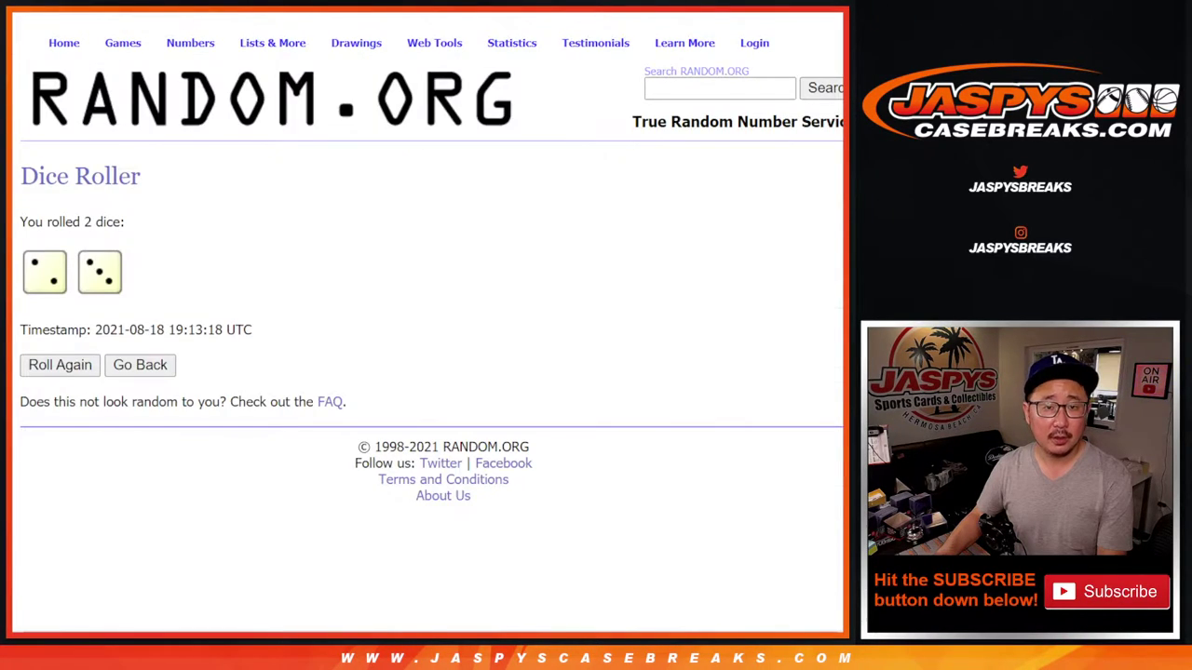
key("ctrl+Tab")
left_click(46, 548)
scroll(75, 521, "down", 2)
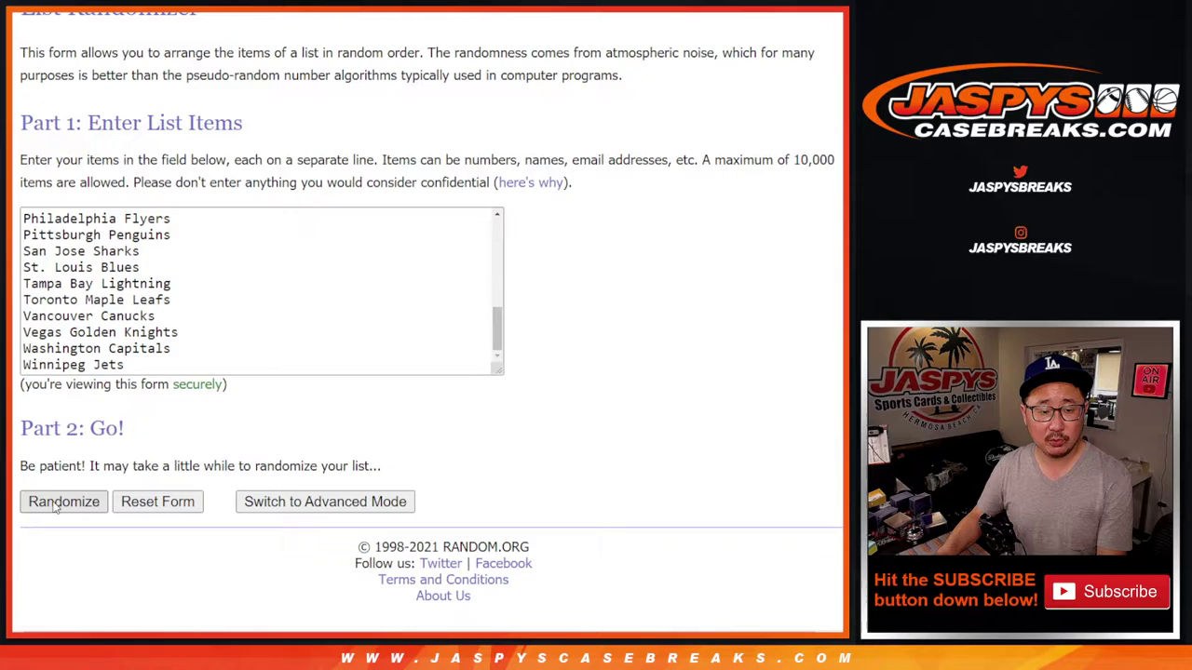
left_click(58, 502)
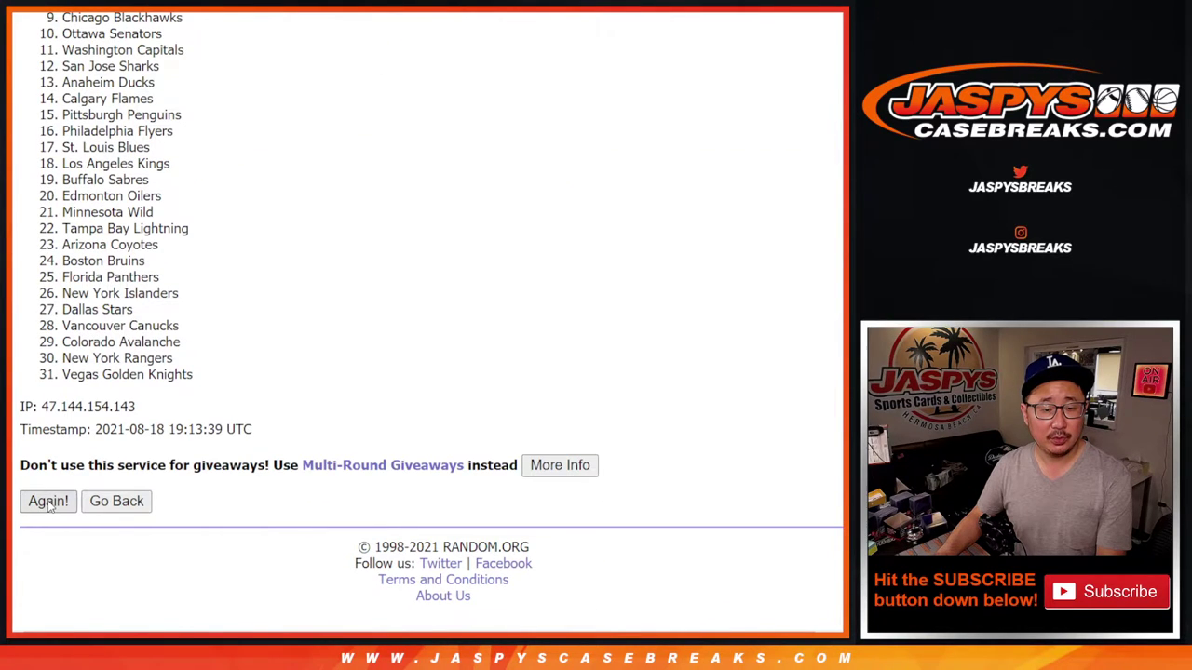
left_click(49, 501)
left_click(47, 502)
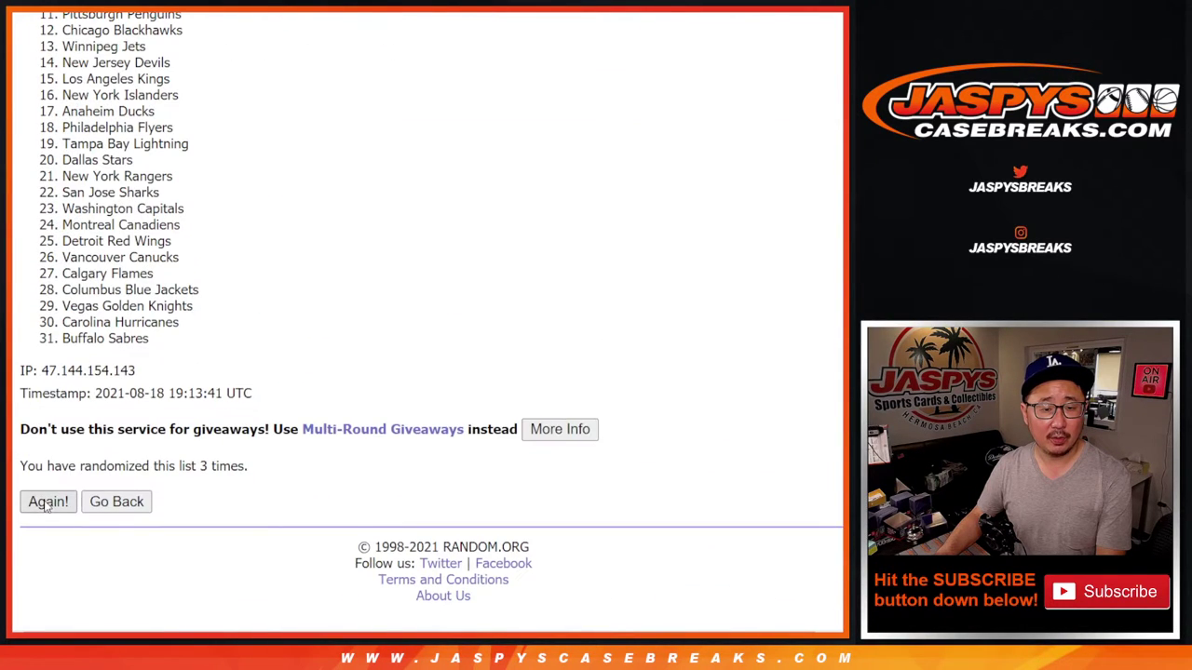
left_click(48, 501)
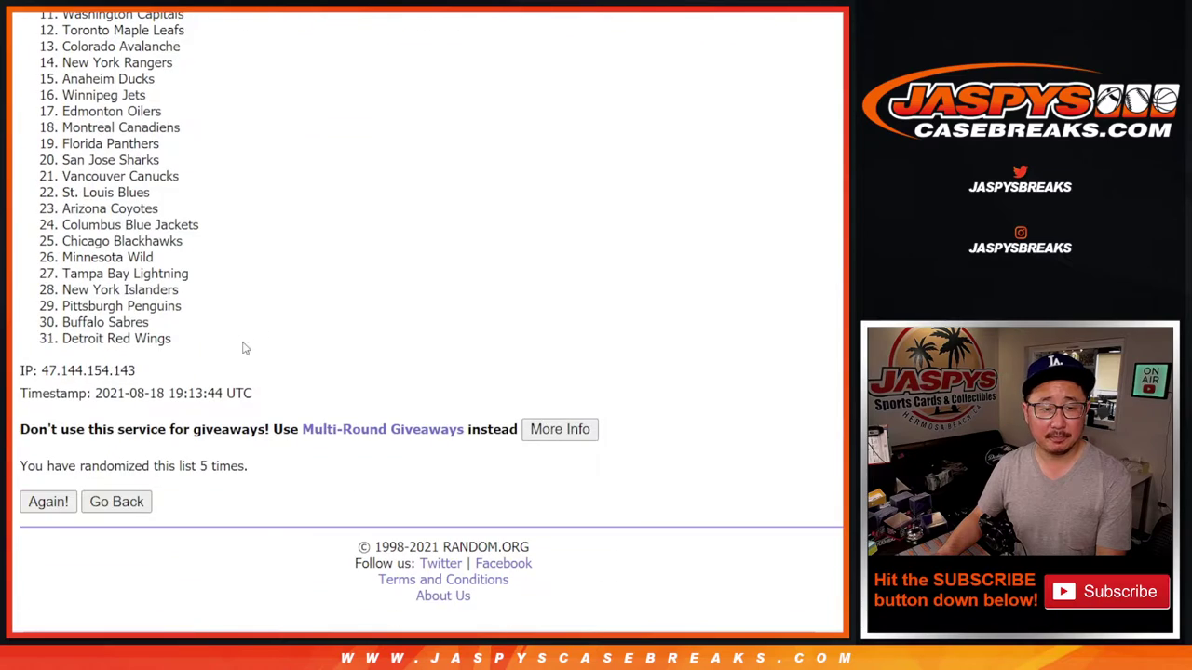
Copy all 31 randomized hockey teams into column B of the break spreadsheet, starting at cell B1.
scroll(152, 209, "up", 3)
left_click_drag(59, 58, 239, 451)
key("ctrl+c")
scroll(238, 451, "down", 2)
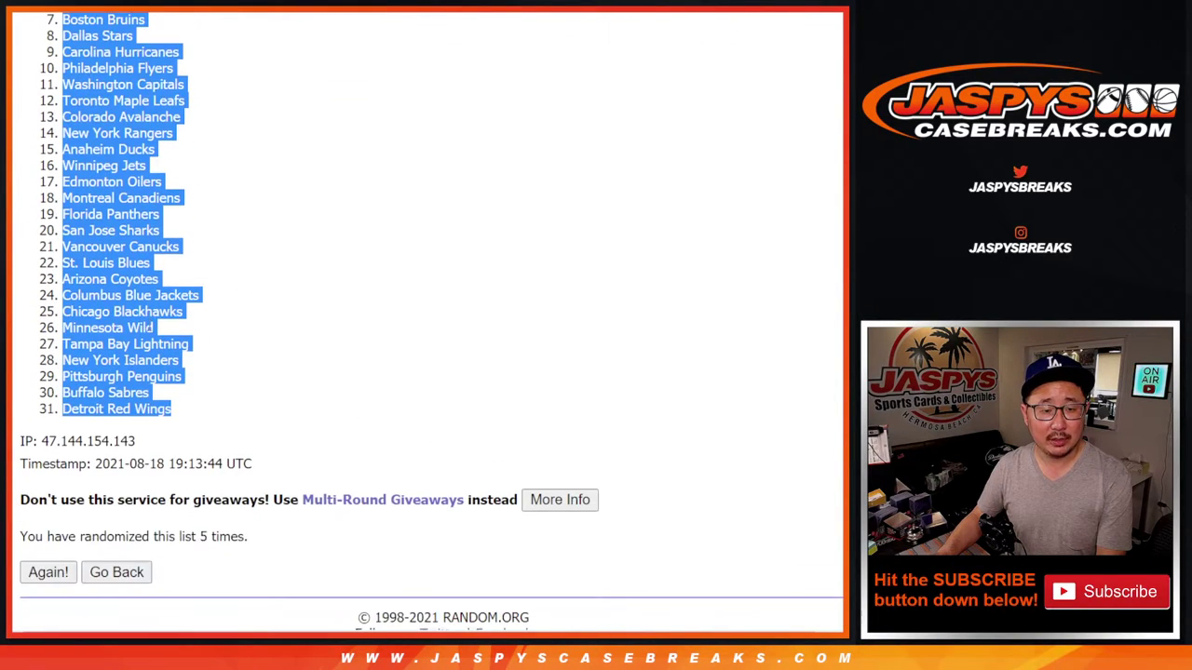
left_click(490, 13)
right_click(133, 125)
left_click(170, 178)
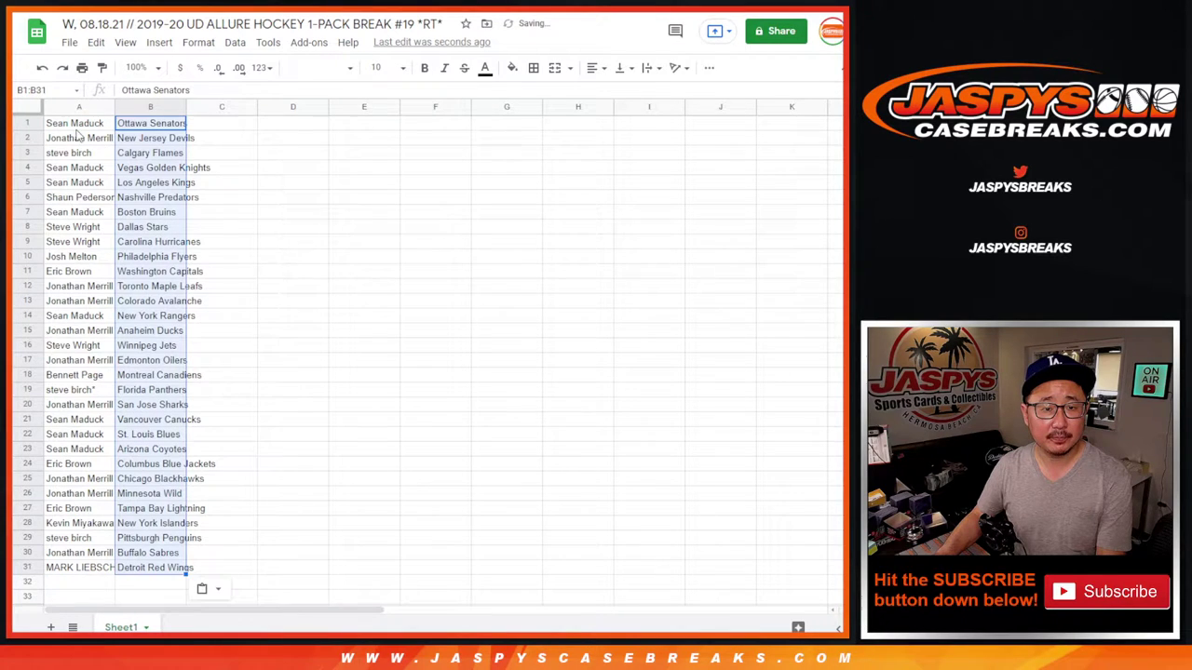
Try the Syncopate font on the entire sheet, then format it in Roboto Mono at size 12.
left_click(34, 109)
left_click(316, 67)
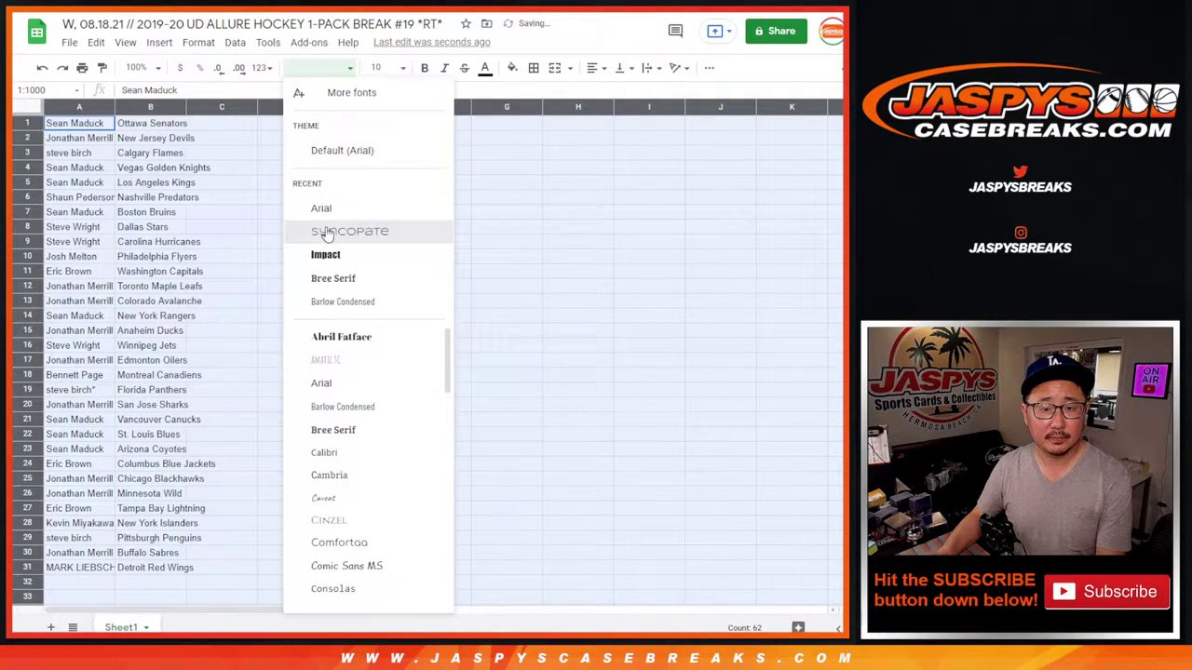
left_click(326, 230)
left_click(317, 67)
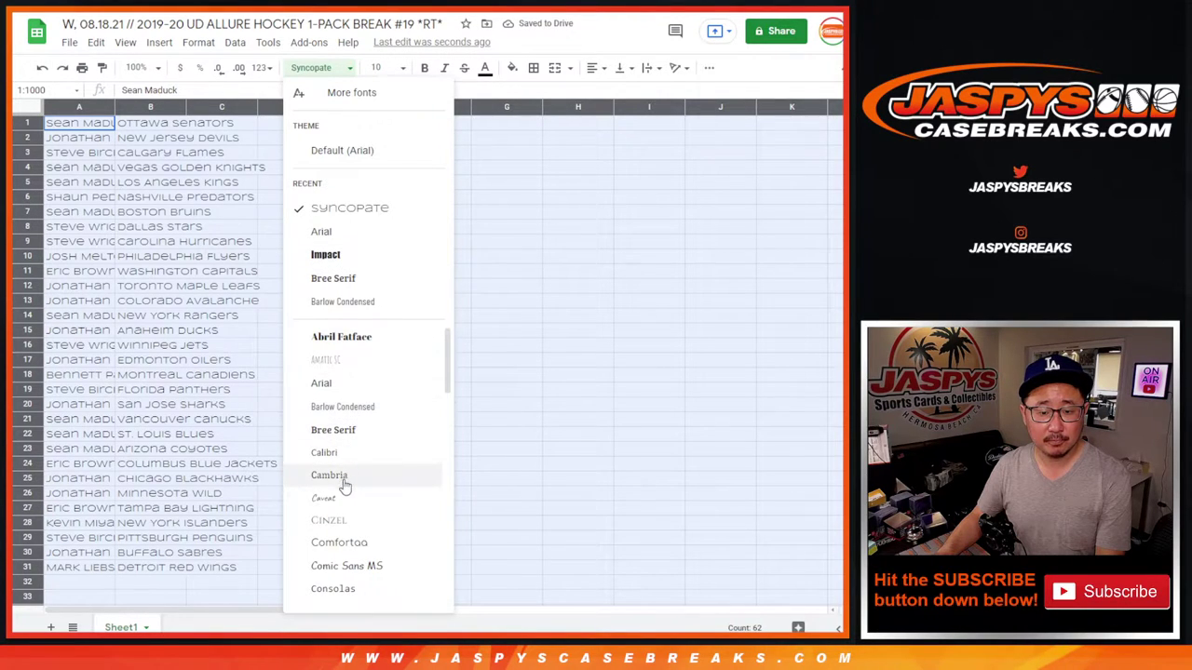
scroll(372, 484, "down", 4)
scroll(350, 502, "down", 3)
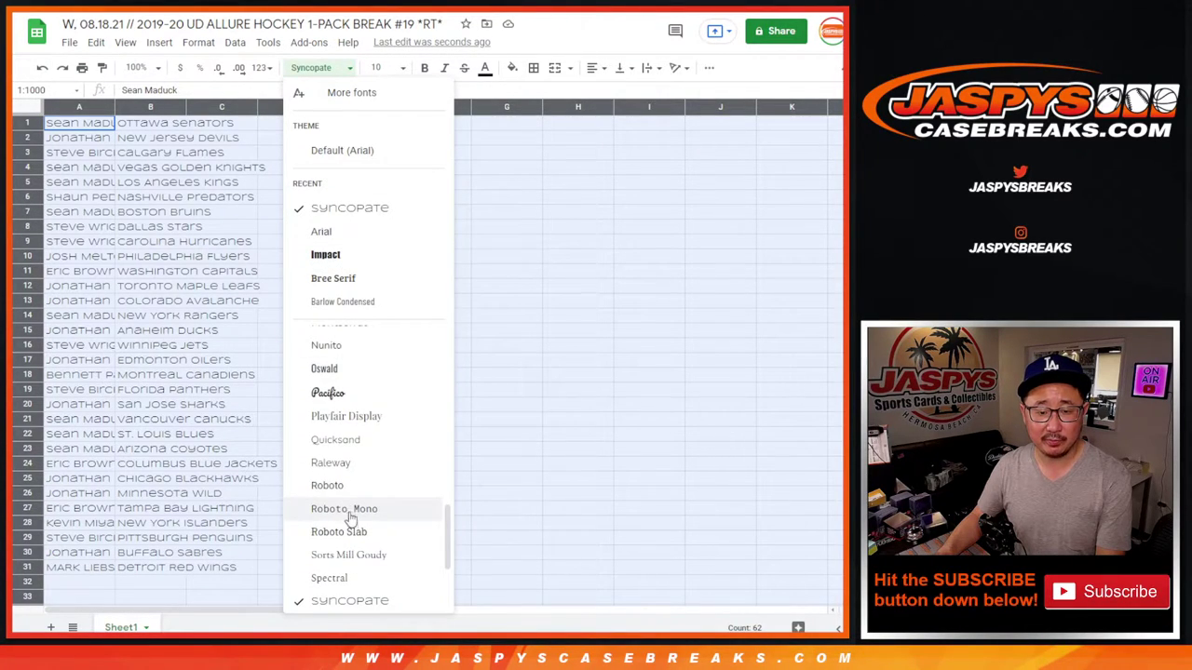
left_click(345, 511)
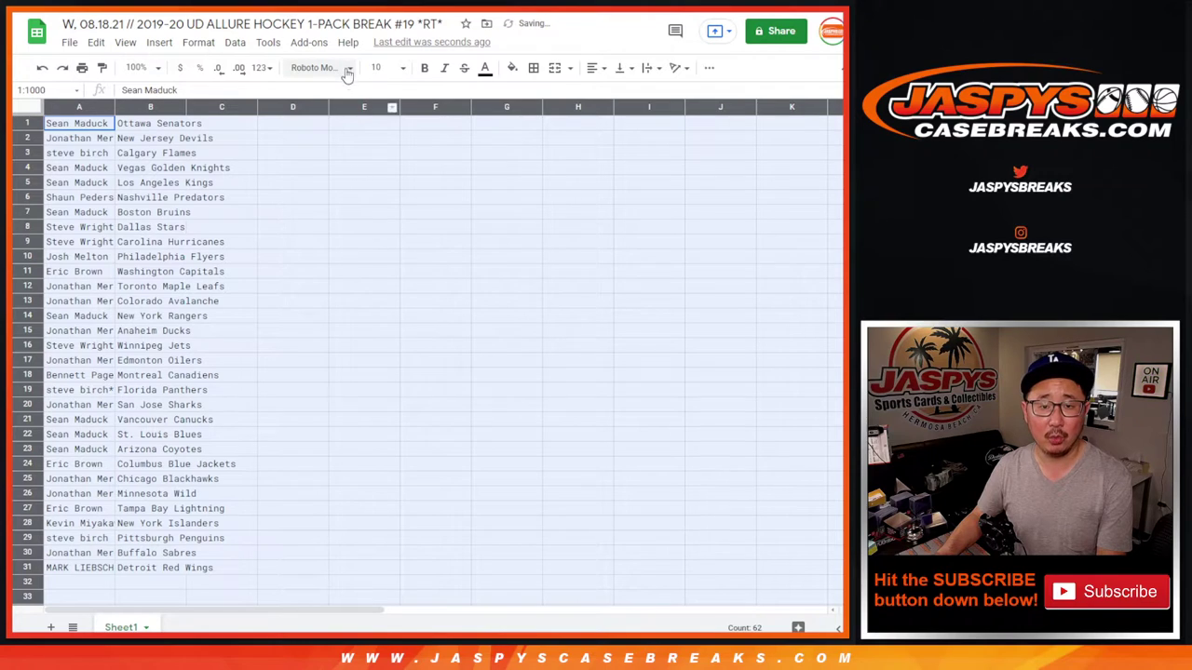
left_click(380, 67)
left_click(378, 228)
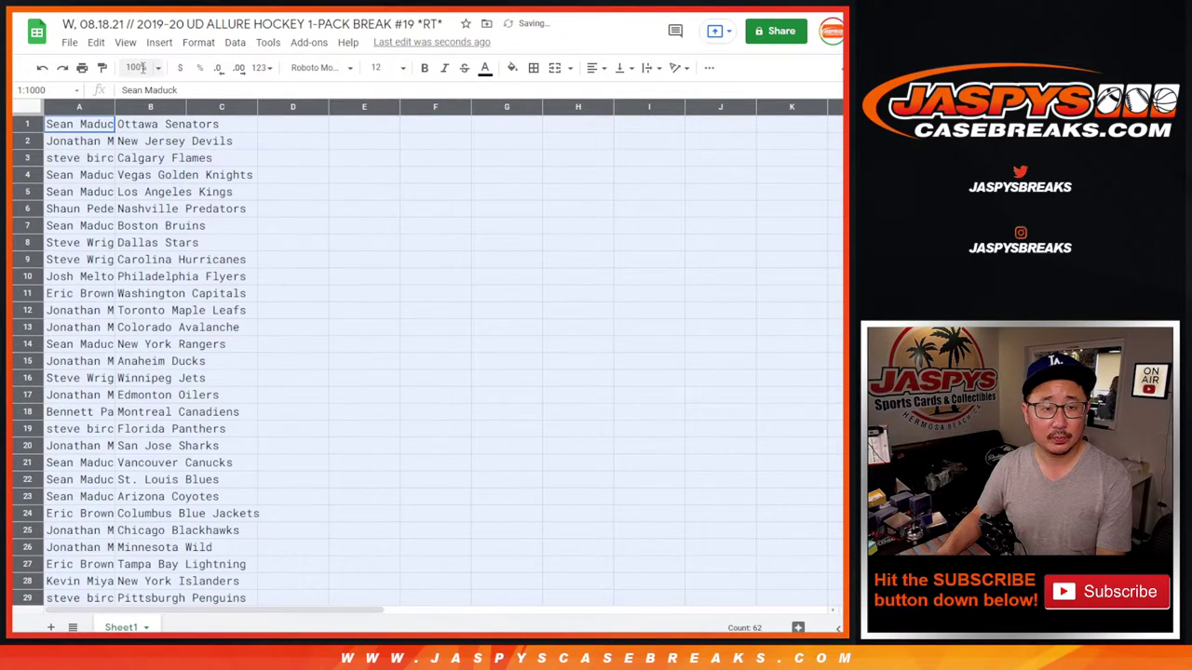
Zoom the sheet to 150% and fit the widths of columns A and B to their contents.
left_click(140, 67)
left_click(140, 205)
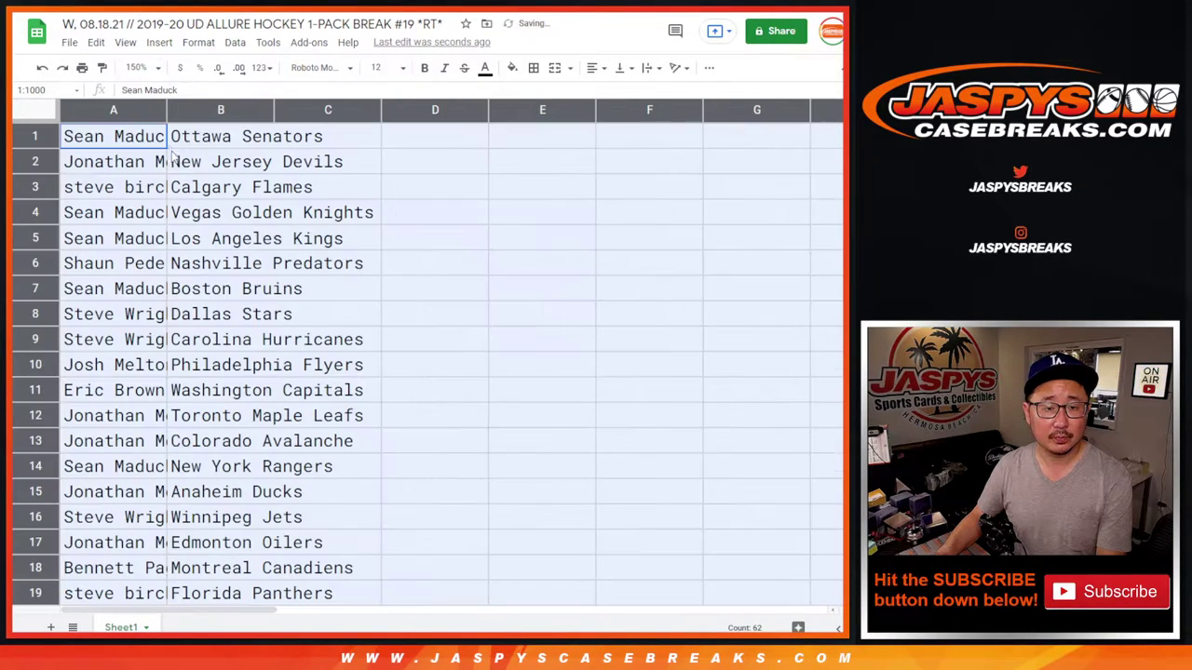
double_click(167, 110)
Highlight A1:B16 and A17:B31 in turn to review the customer and team pairings.
left_click(286, 527, "shift")
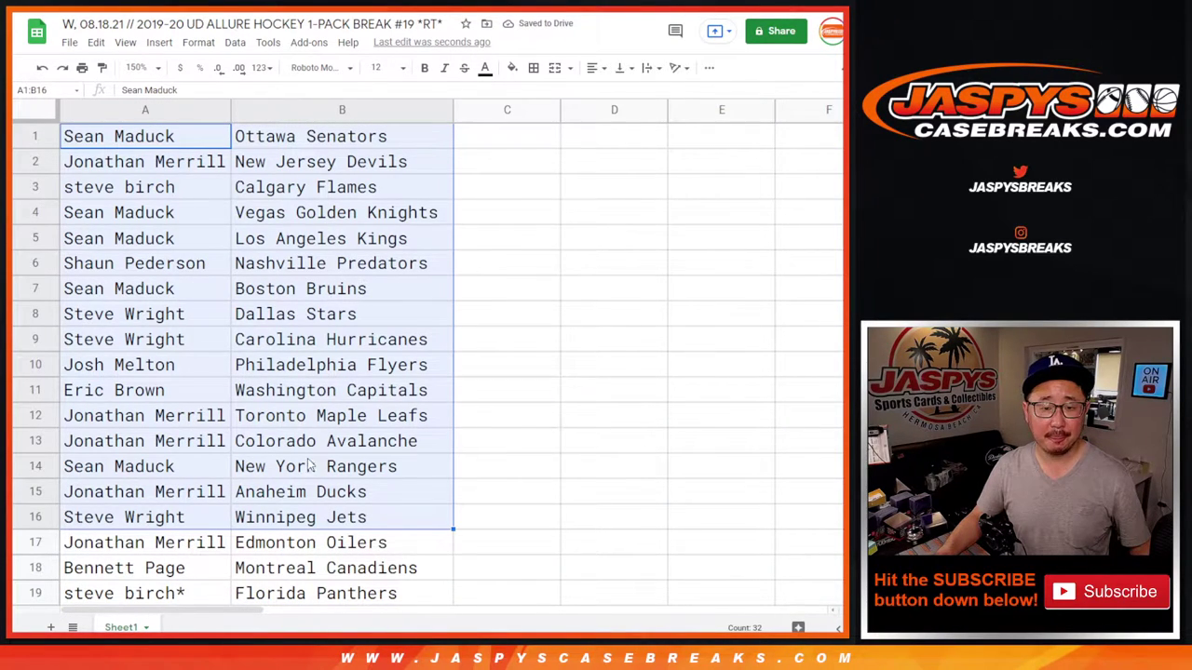
scroll(377, 487, "down", 5)
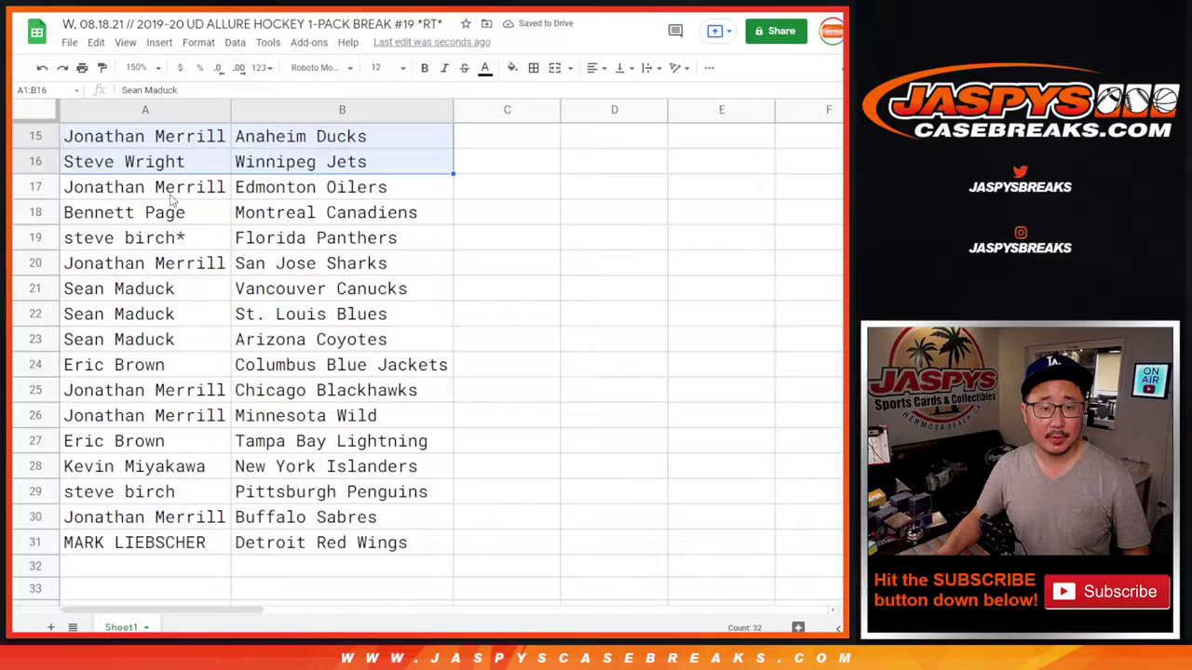
left_click(171, 196)
left_click(331, 549, "shift")
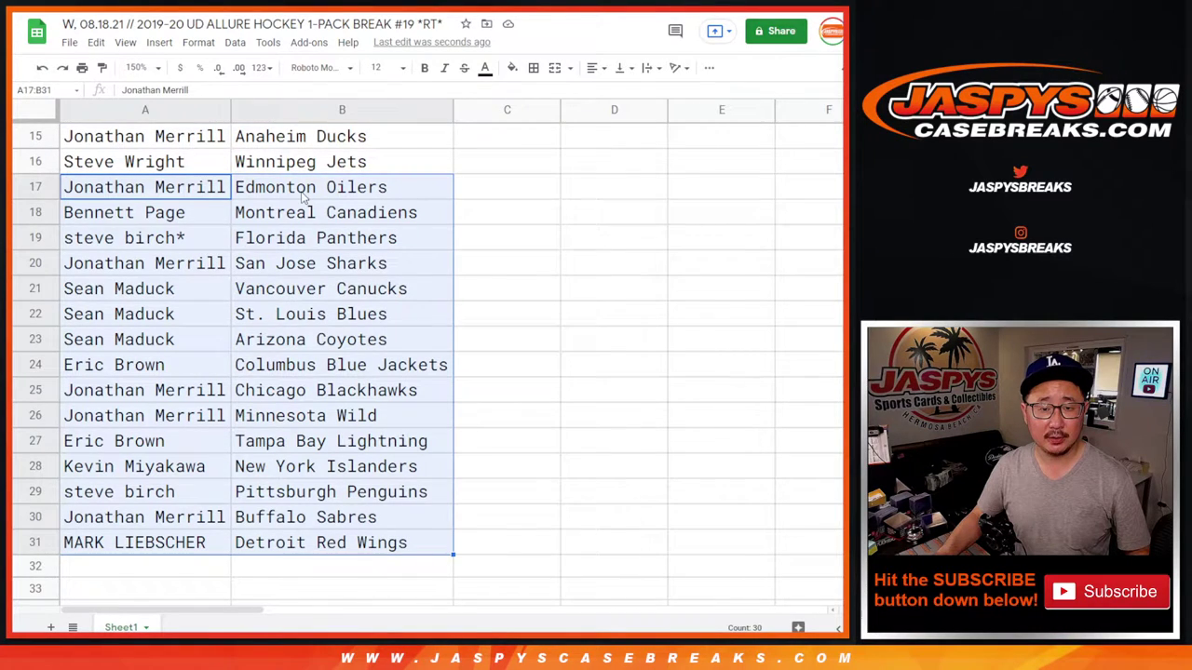
scroll(298, 532, "up", 5)
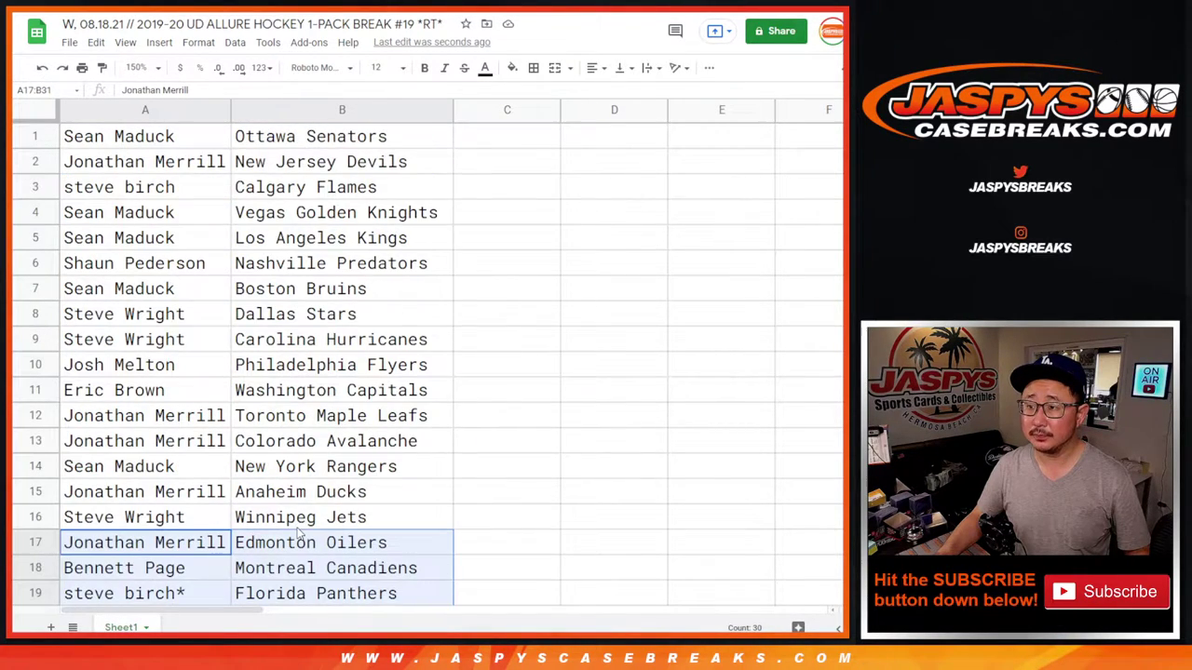
Zoom the sheet to 88% and sort it by the team names in column B from A to Z.
left_click(140, 68)
type("88")
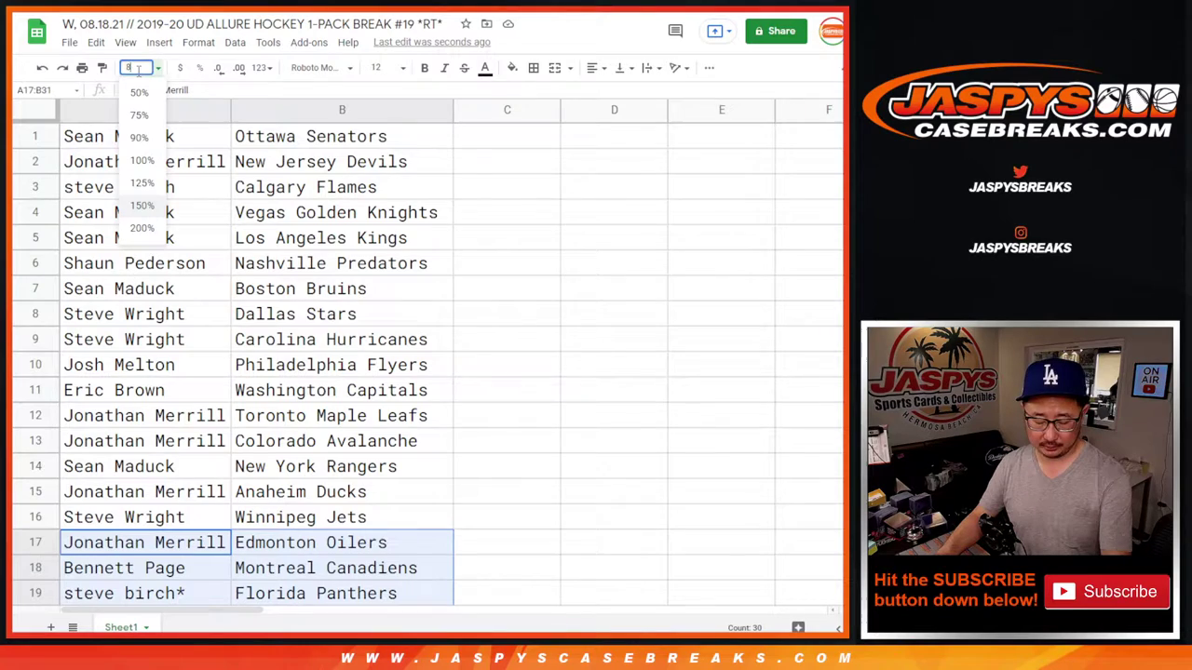
key("Return")
left_click(204, 106)
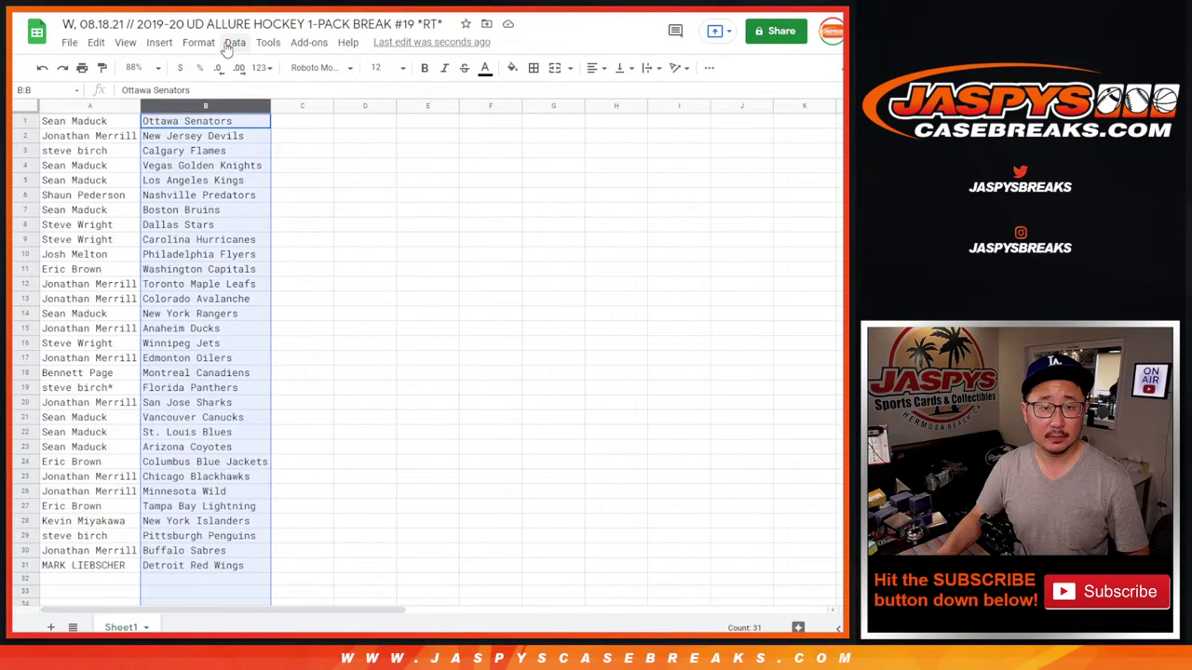
left_click(235, 42)
left_click(266, 67)
Apply all borders to A1:B31 and center the customer and team names horizontally.
left_click(534, 67)
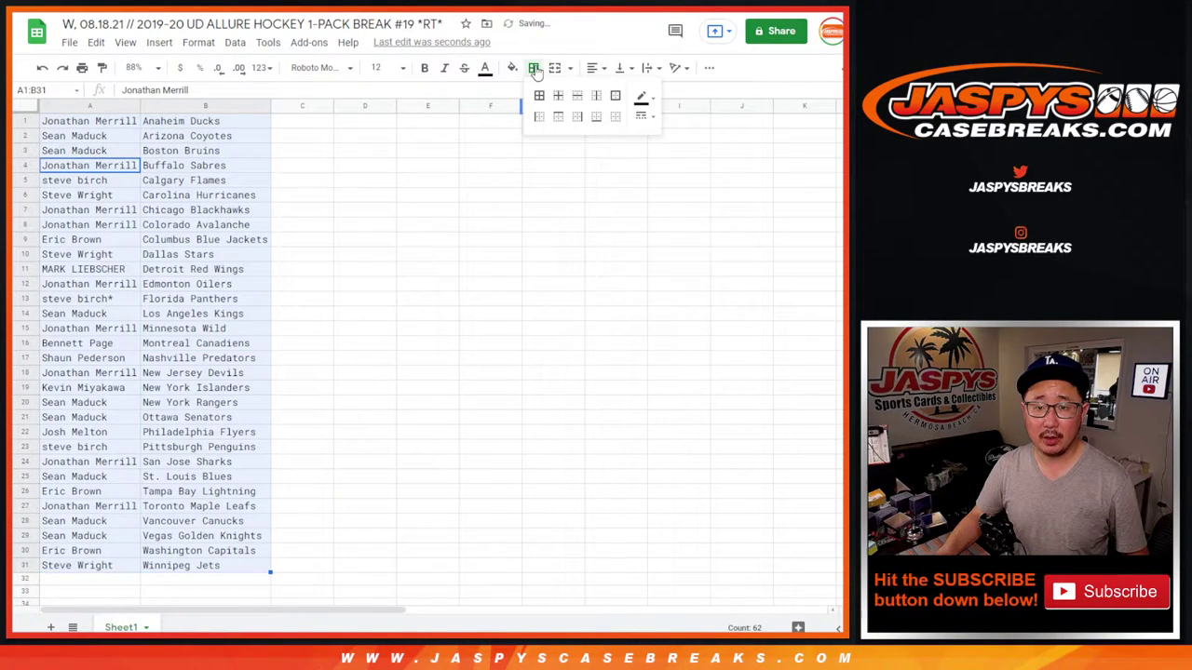
left_click(540, 97)
left_click(594, 67)
left_click(611, 93)
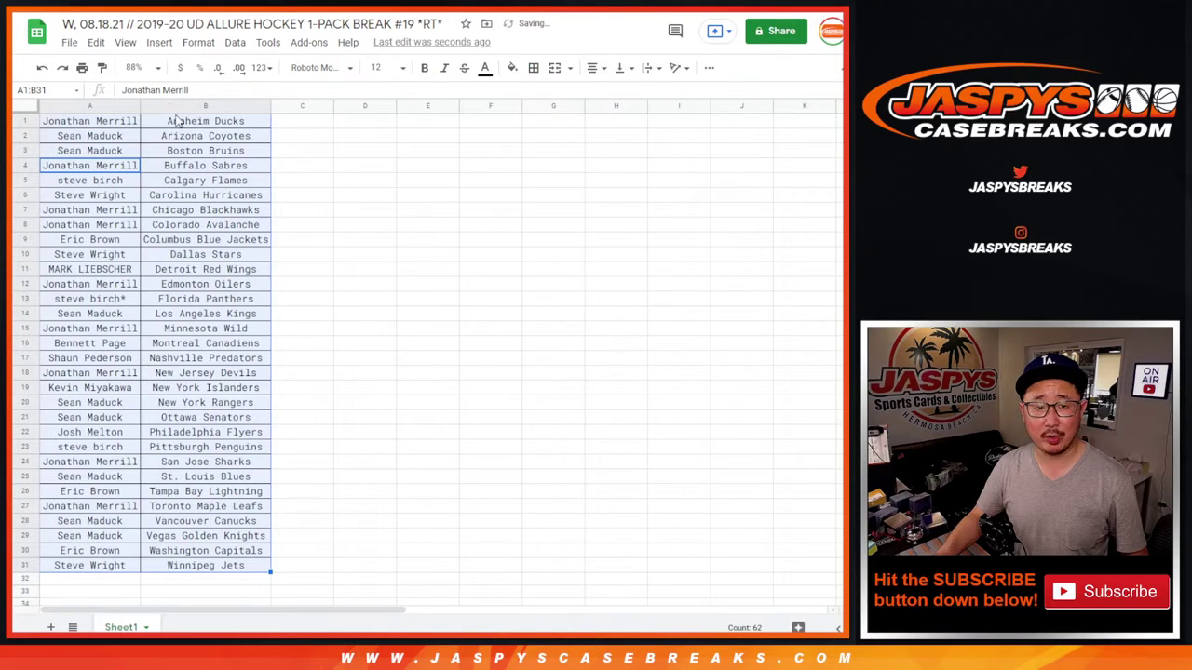
Print the current sheet of customer and team pairings in portrait orientation.
left_click(83, 67)
left_click(759, 198)
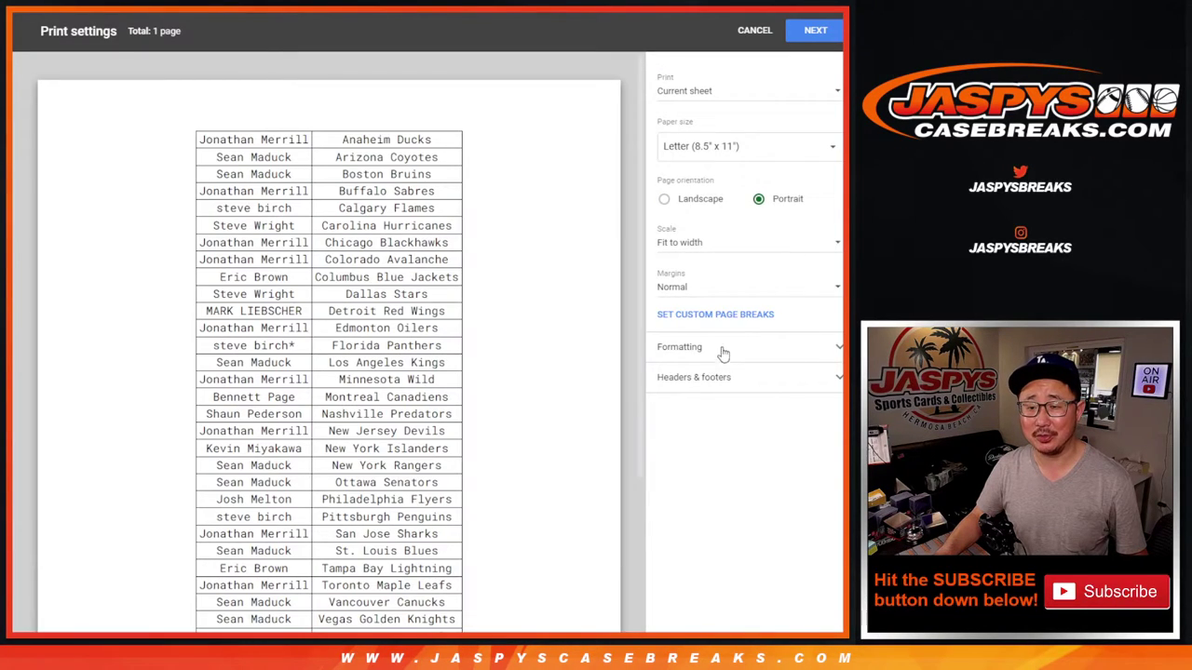
left_click(735, 377)
left_click(792, 33)
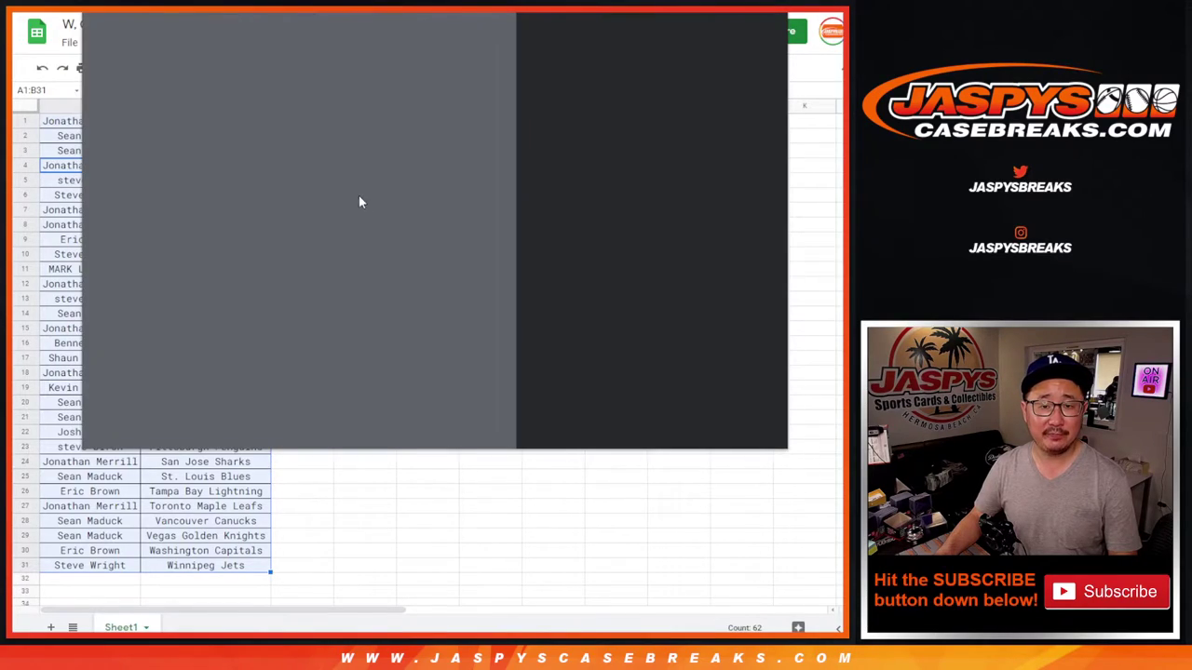
key("Return")
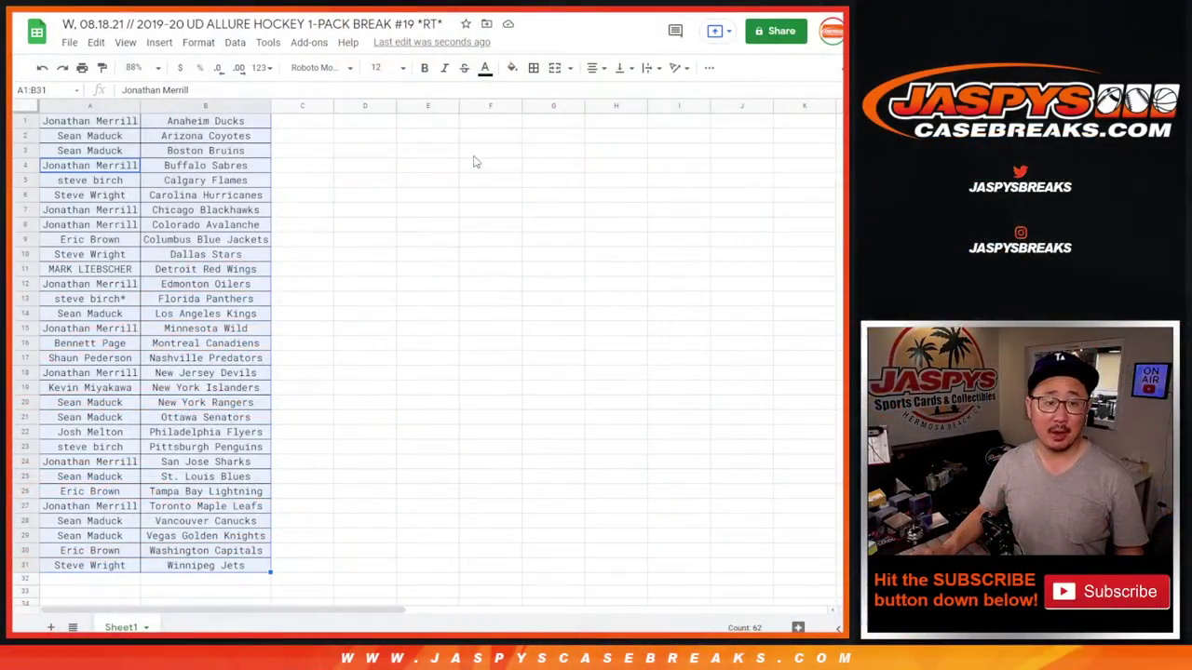
Copy the customer names in A1:A31 and paste them into the RANDOM.ORG List Randomizer.
key("ctrl+Home")
key("ctrl+shift+Down")
key("ctrl+c")
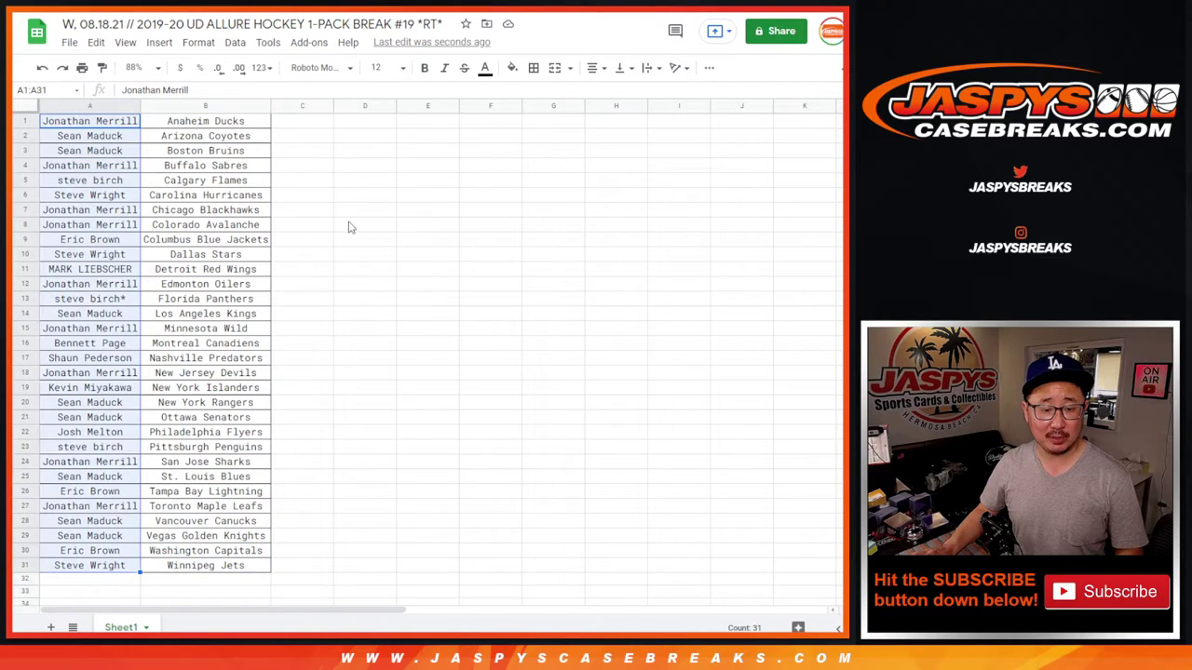
key("ctrl+Tab")
key("ctrl+Tab")
key("ctrl+v")
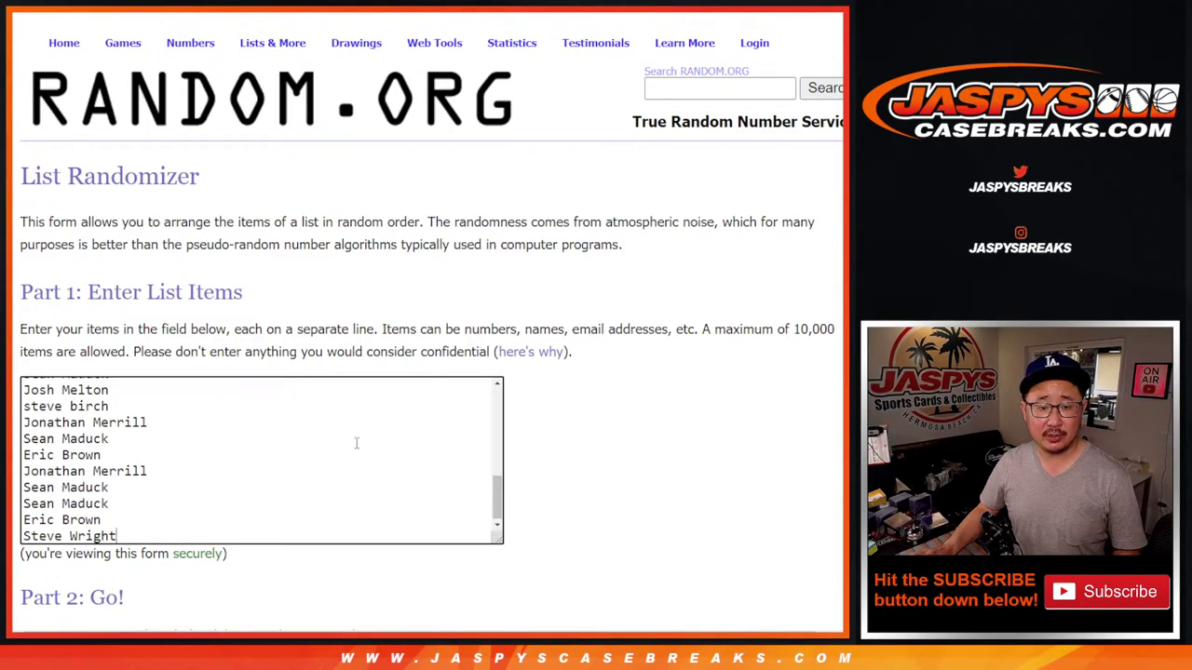
Roll two virtual dice in the RANDOM.ORG Dice Roller, and return to the List Randomizer.
key("ctrl+shift+Tab")
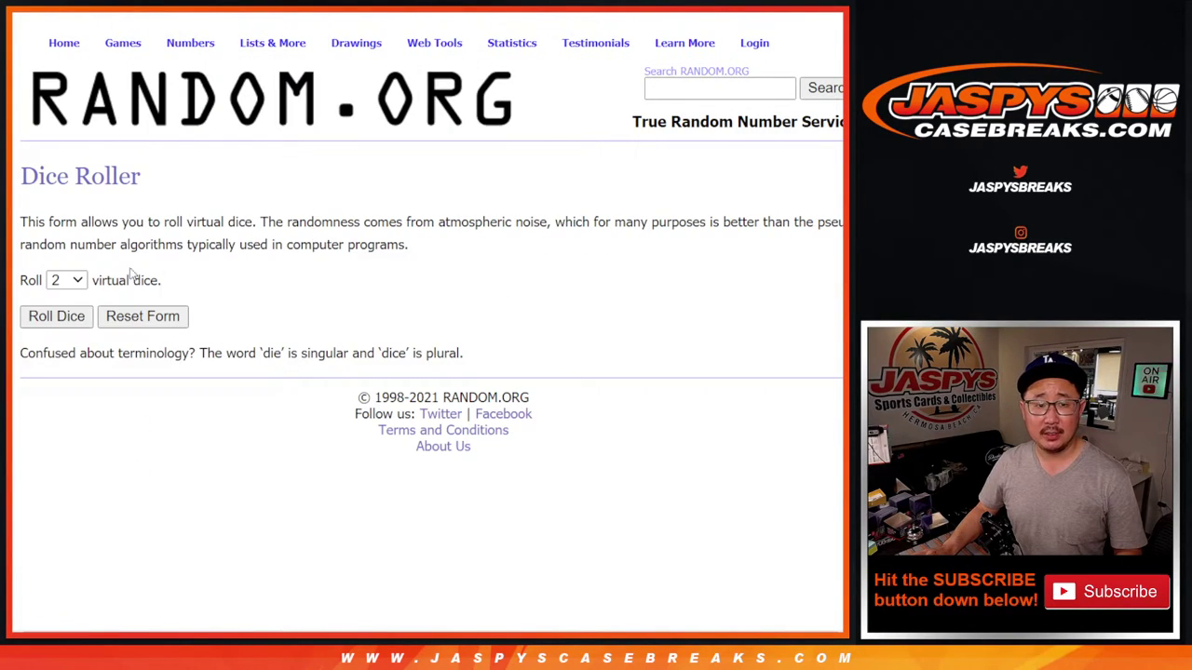
left_click(37, 317)
key("ctrl+Tab")
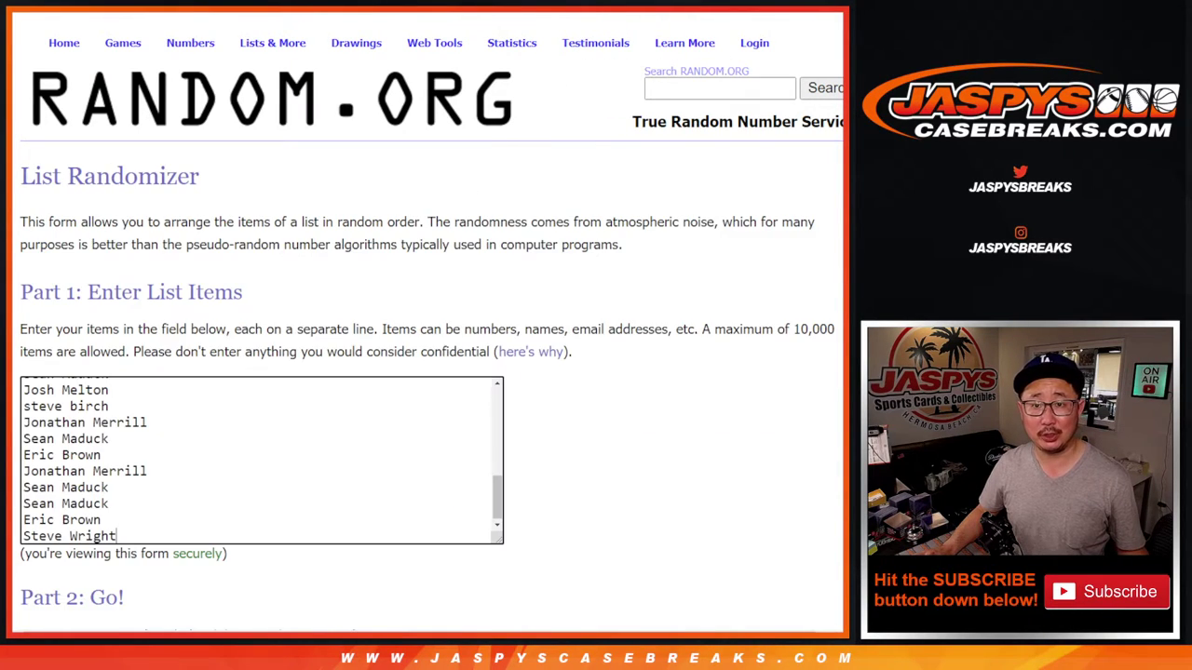
Randomize the pasted customer list three times.
scroll(651, 348, "down", 3)
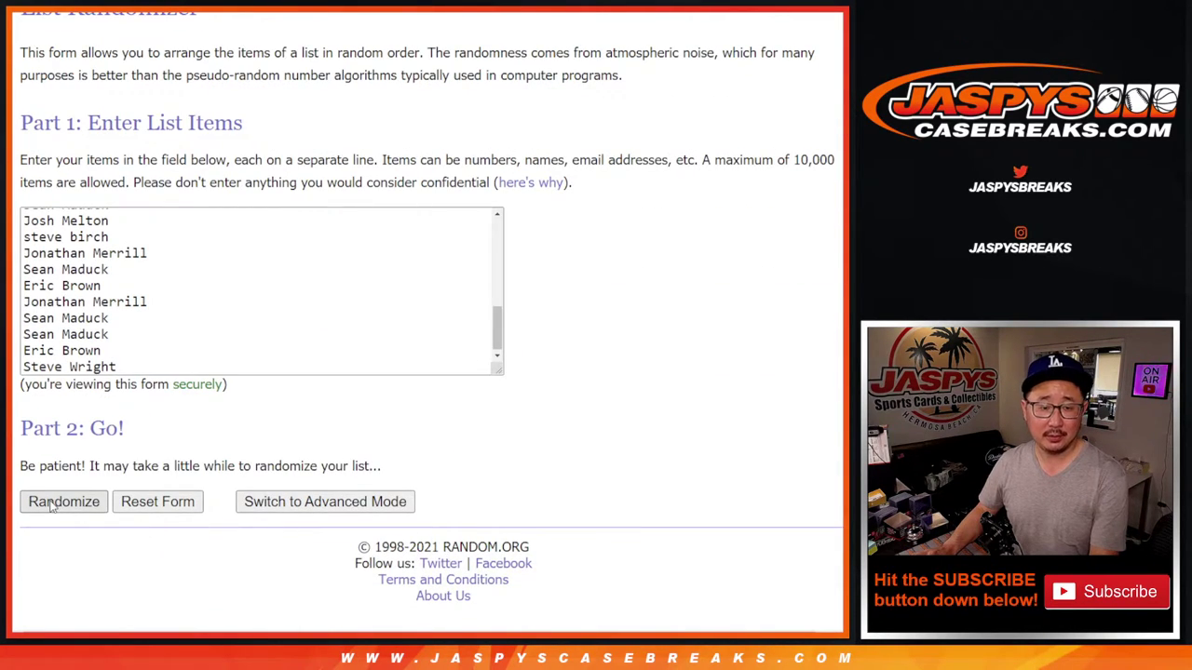
left_click(53, 503)
left_click(49, 502)
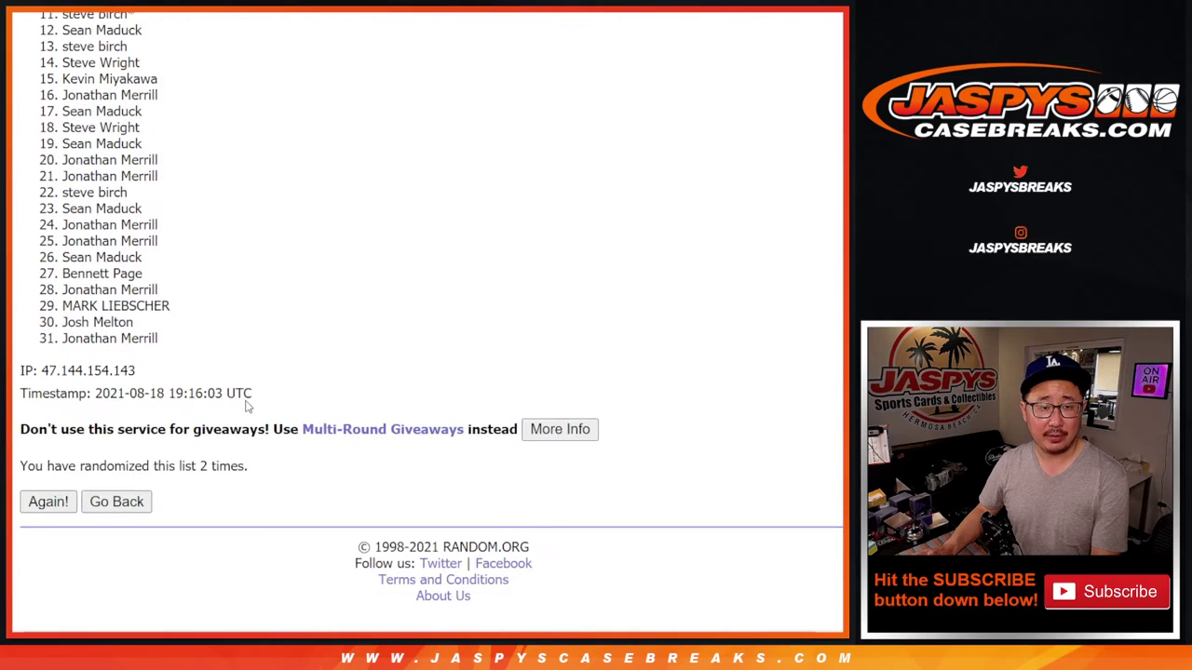
key("Return")
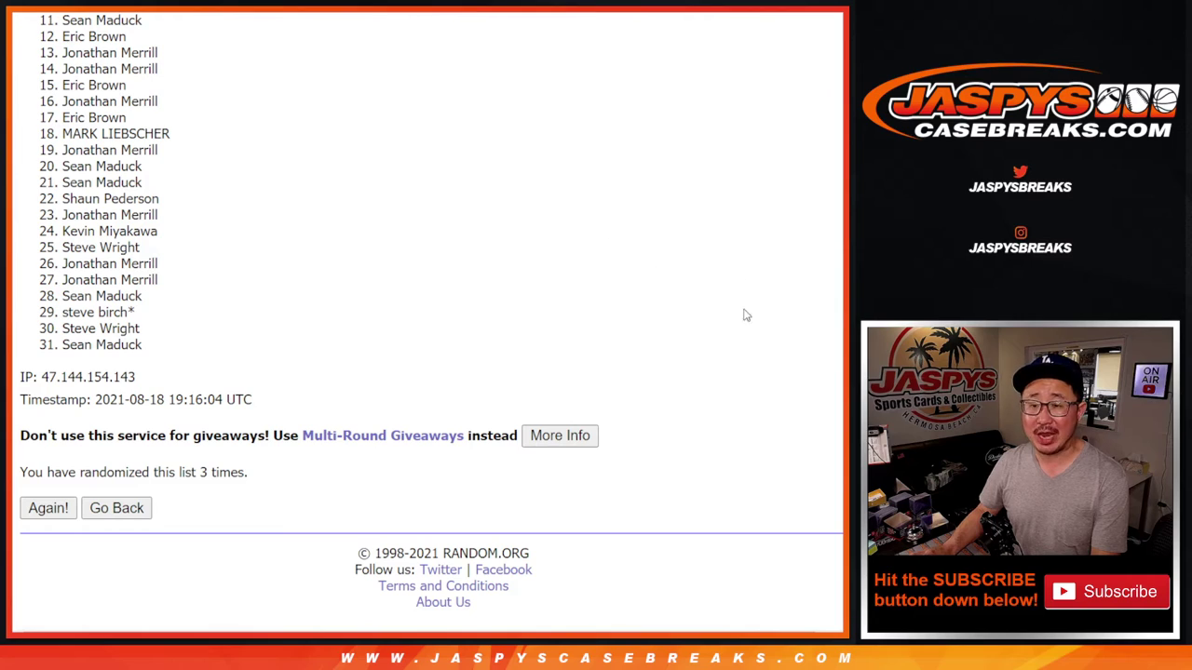
Highlight the first ten names in the randomized customer list.
scroll(431, 315, "up", 1)
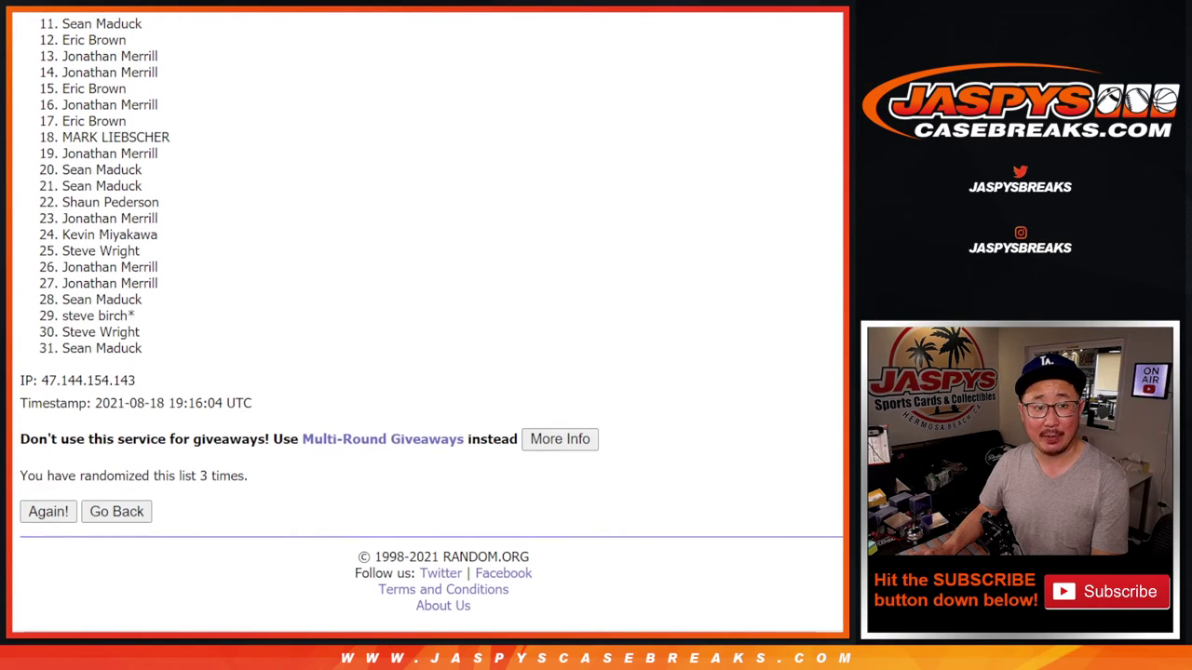
scroll(431, 323, "up", 2)
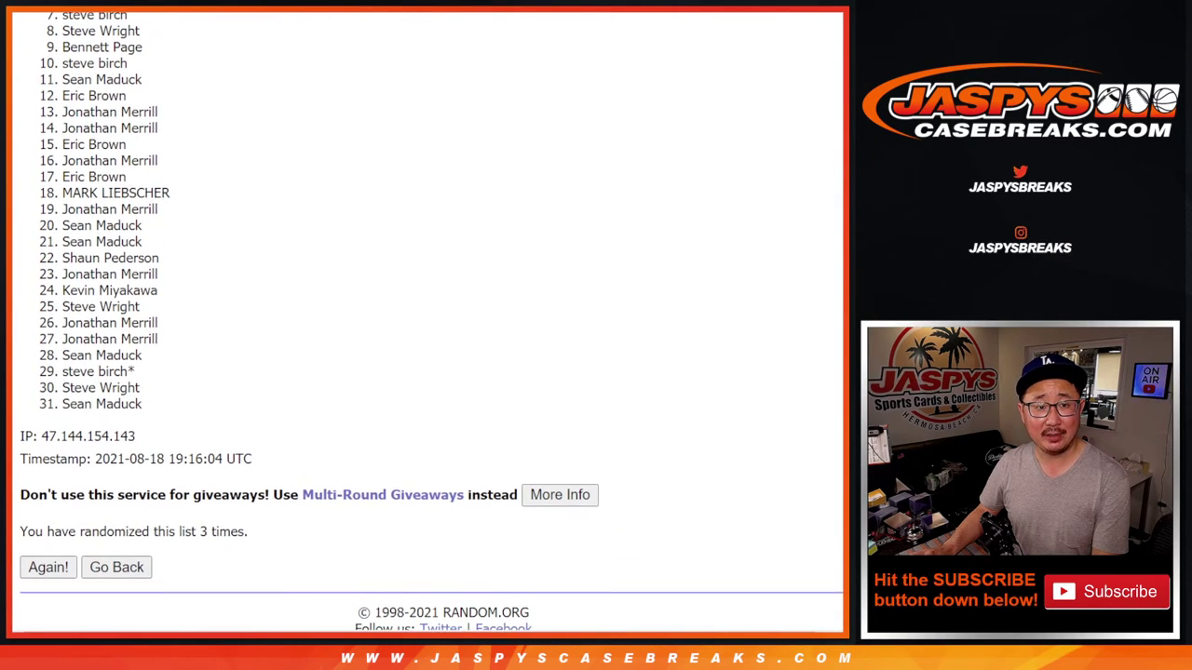
scroll(431, 322, "up", 2)
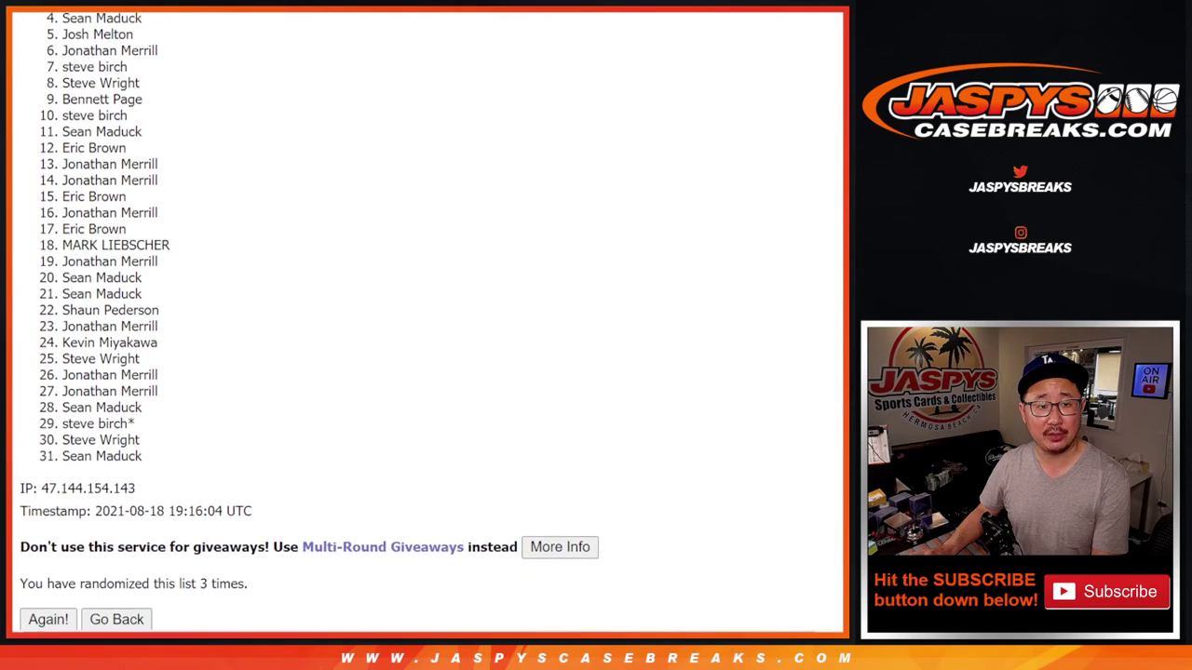
scroll(301, 84, "up", 1)
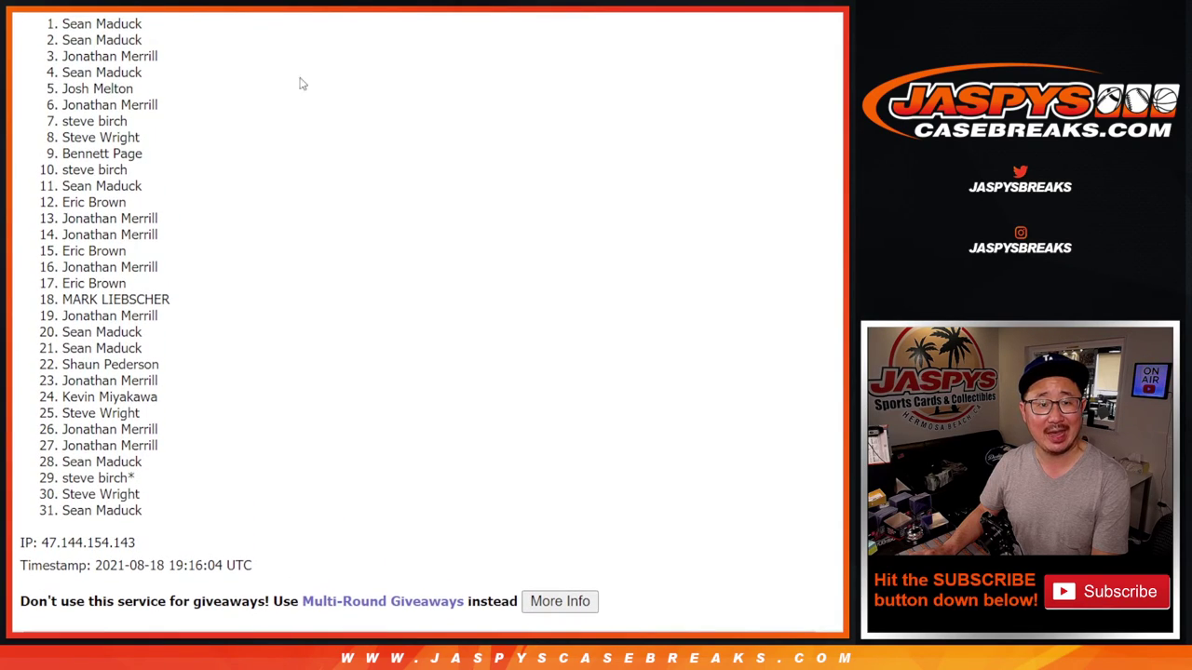
left_click_drag(70, 35, 157, 167)
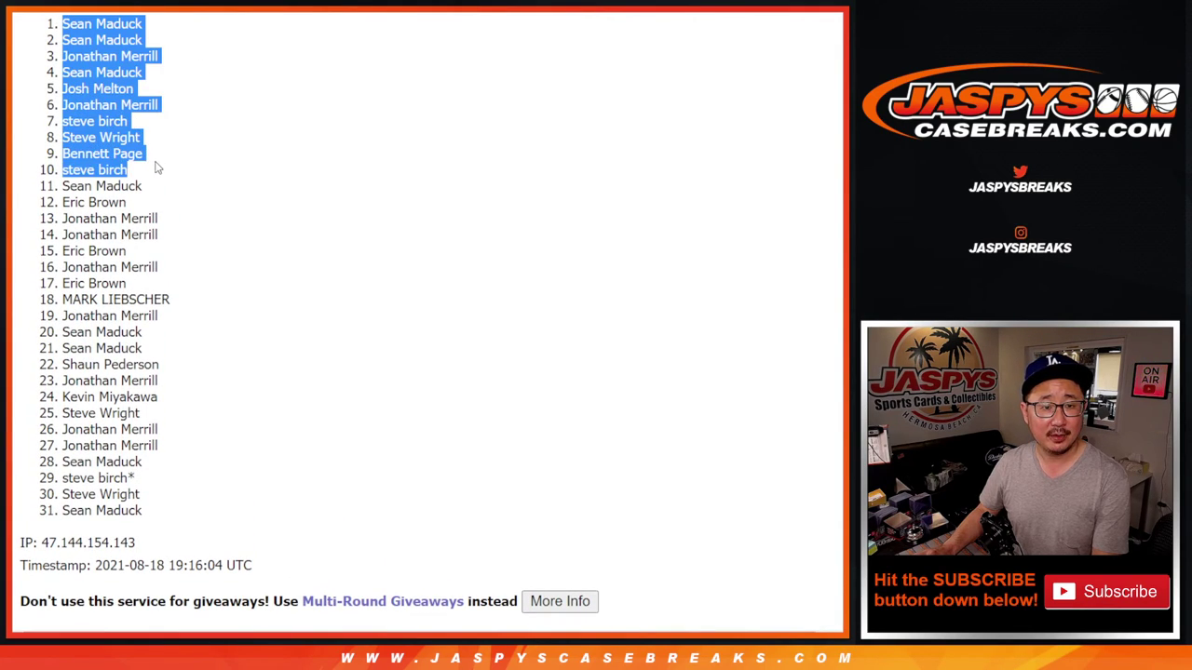